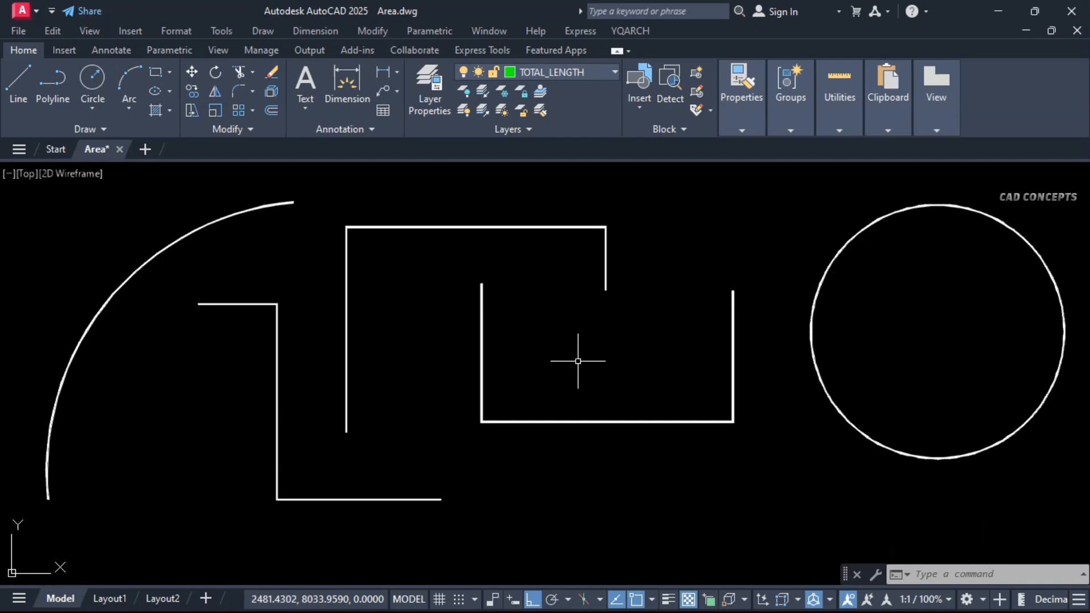
Step: Run the TLN command on the large open arc to label it with its total length
{"action": "type", "text": "t"}
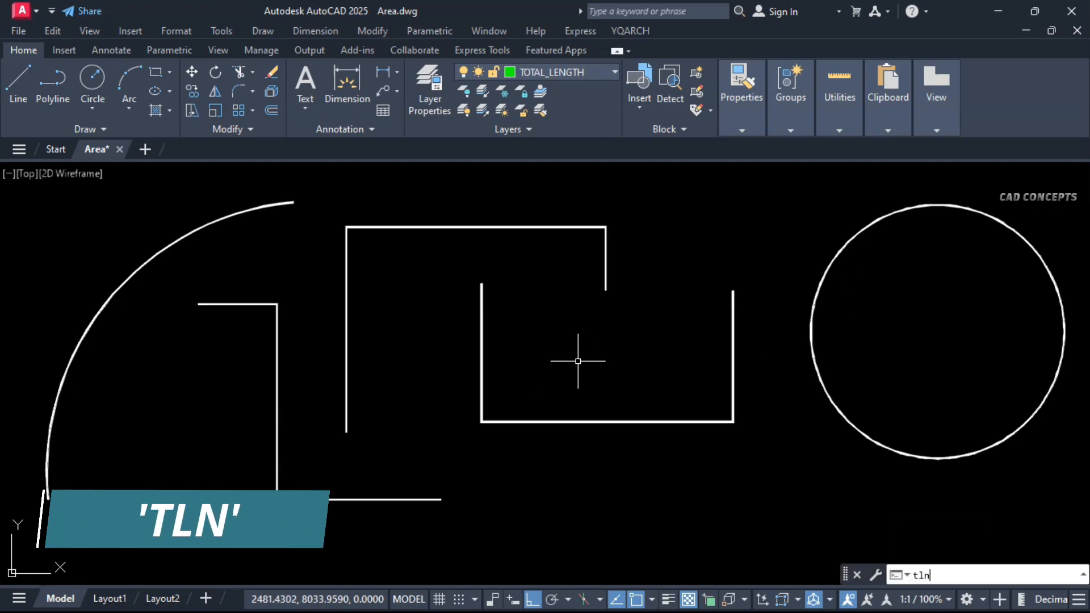
{"action": "type", "text": "ln"}
{"action": "key", "text": "Return"}
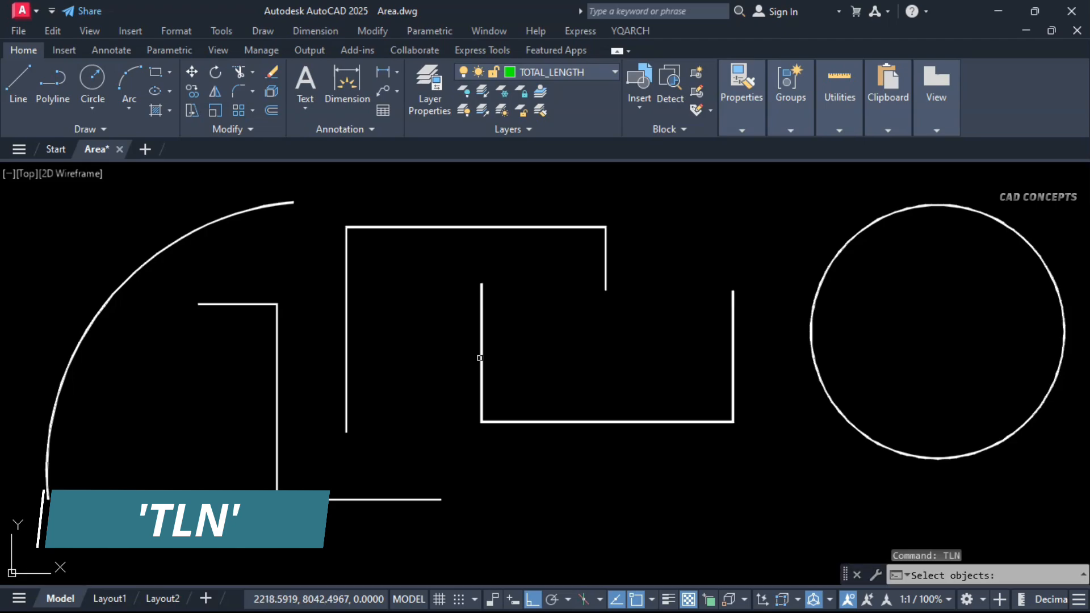
{"action": "left_click", "coordinate": [117, 290]}
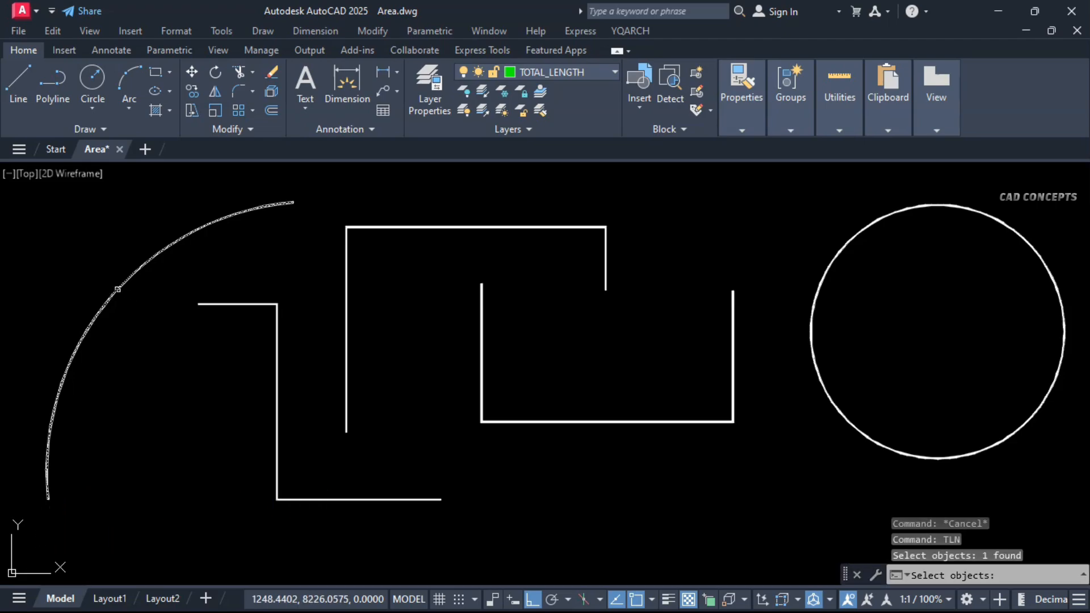
{"action": "key", "text": "Return"}
{"action": "key", "text": "Return"}
Step: Label the Z-shaped polyline beside the arc with its total length using TLN
{"action": "key", "text": "Return"}
{"action": "left_click", "coordinate": [278, 375]}
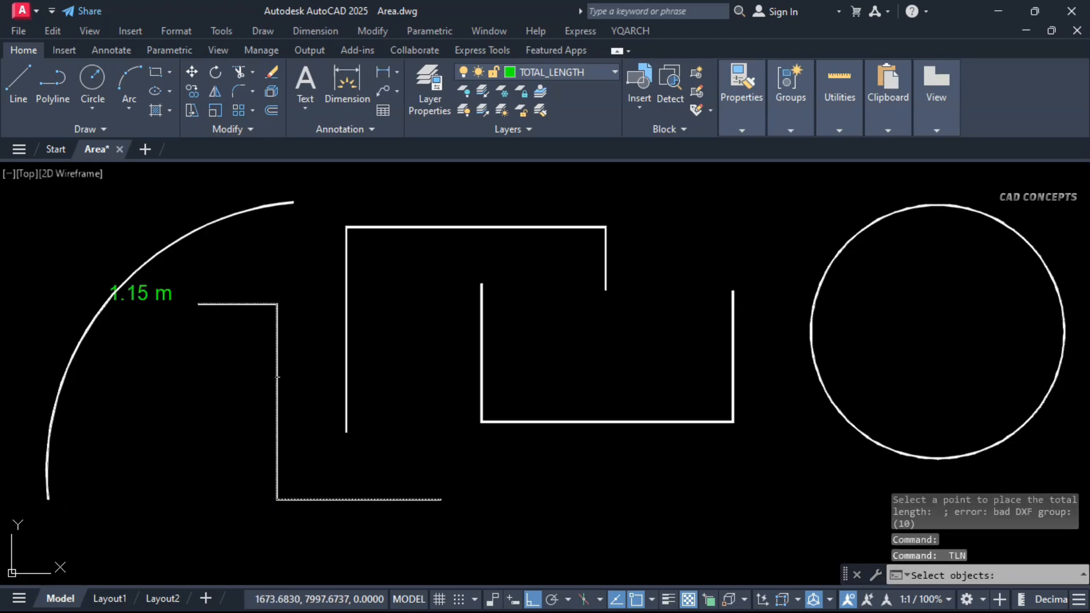
{"action": "key", "text": "Return"}
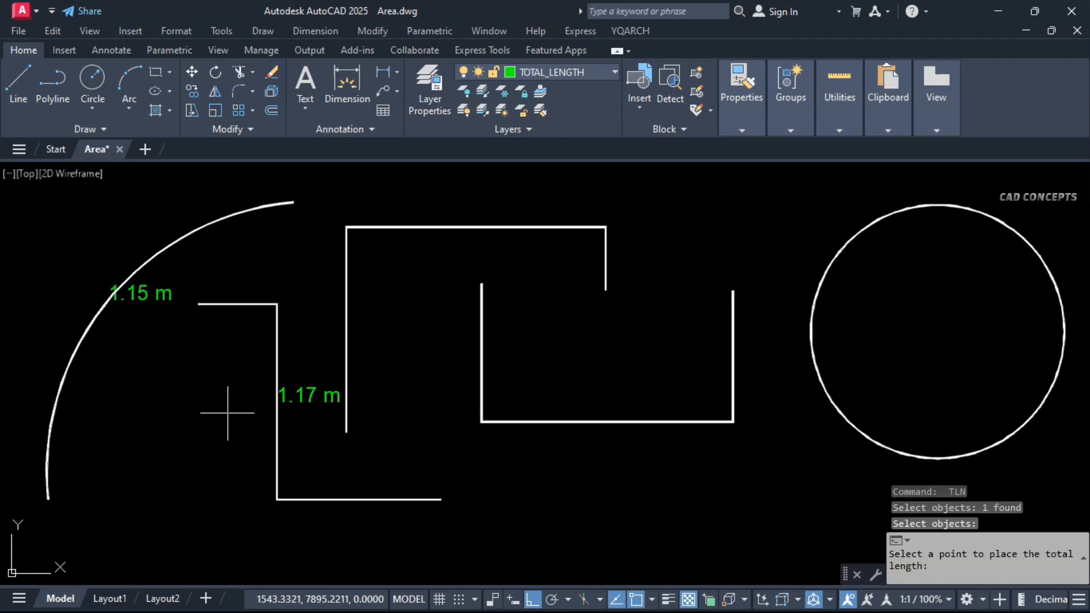
{"action": "key", "text": "Return"}
Step: Add a TLN total length label to the upper polyline that opens downward
{"action": "key", "text": "Return"}
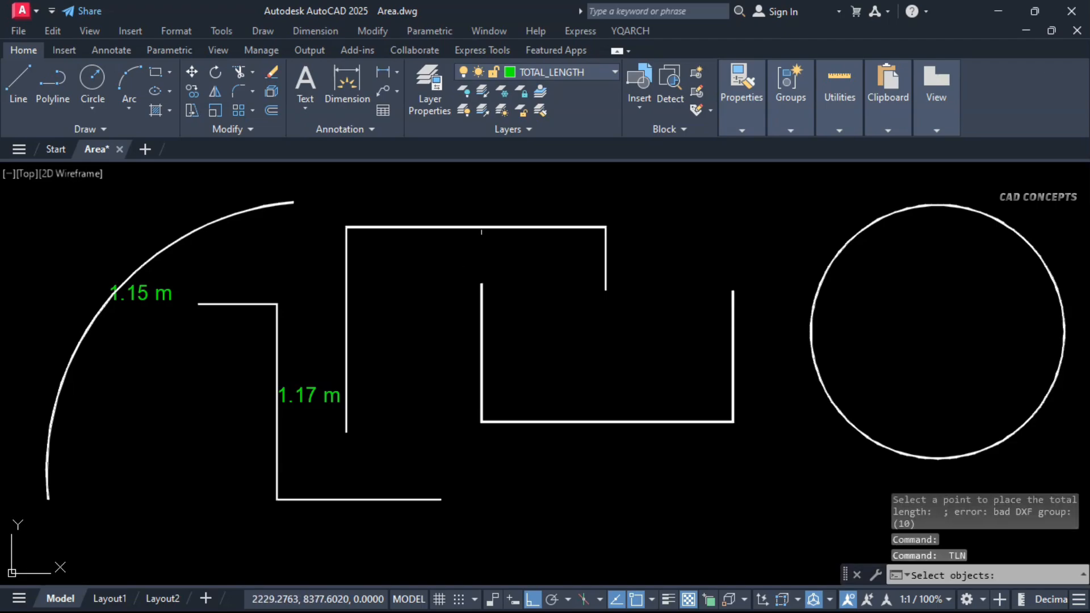
{"action": "left_click", "coordinate": [484, 228]}
{"action": "key", "text": "Return"}
{"action": "key", "text": "Return"}
Step: Add a TLN total length label to the U-shaped polyline that opens upward
{"action": "key", "text": "Return"}
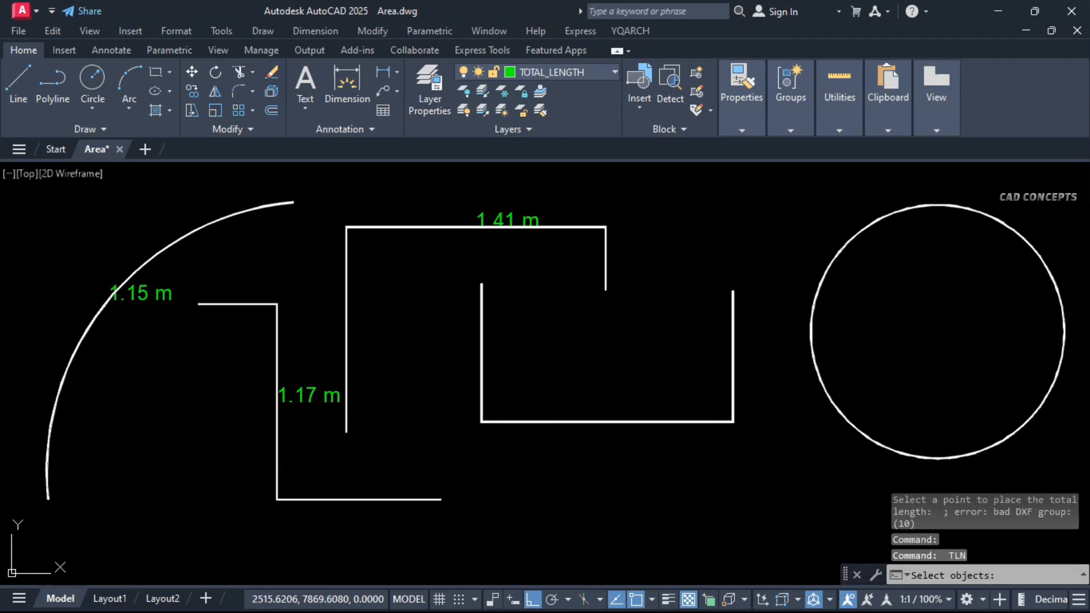
{"action": "left_click", "coordinate": [653, 422]}
{"action": "key", "text": "Return"}
{"action": "key", "text": "Return"}
Step: Label the circle with its total length using TLN and leave the command
{"action": "key", "text": "Return"}
{"action": "left_click", "coordinate": [852, 425]}
{"action": "key", "text": "Return"}
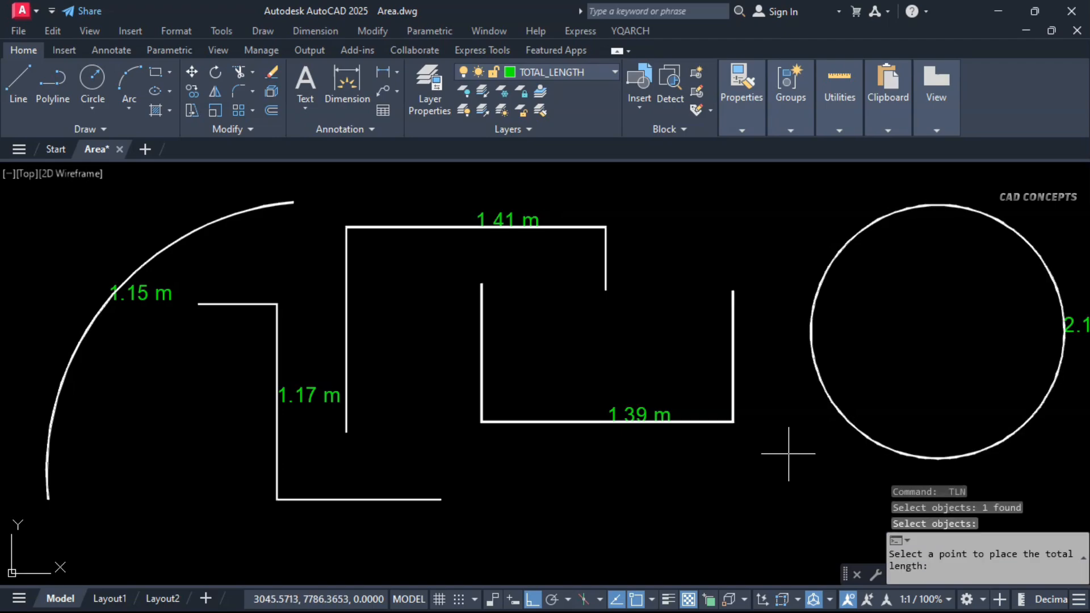
{"action": "middle_click_drag", "start_coordinate": [1001, 344], "coordinate": [960, 343]}
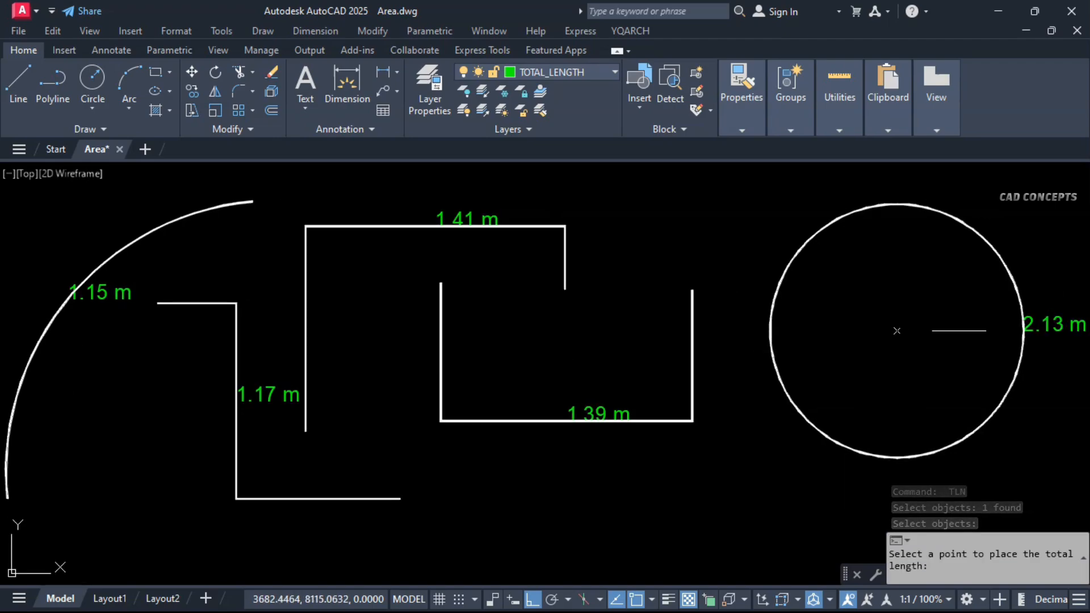
{"action": "key", "text": "Escape"}
Step: Run TLN on all five shapes together and place their combined length text below the polylines
{"action": "key", "text": "Return"}
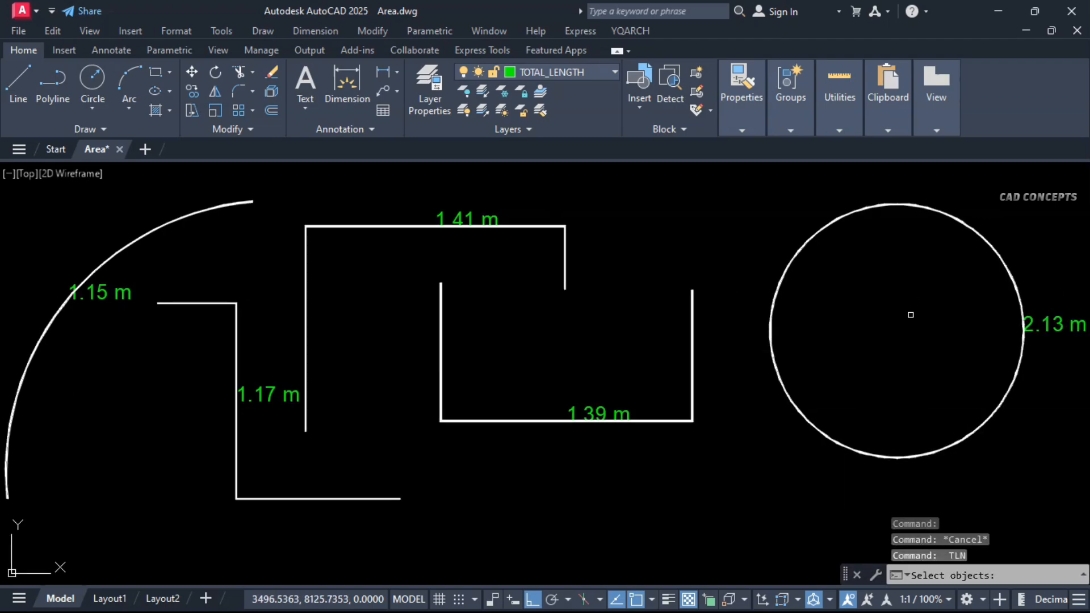
{"action": "left_click", "coordinate": [909, 249]}
{"action": "left_click", "coordinate": [71, 470]}
{"action": "key", "text": "Return"}
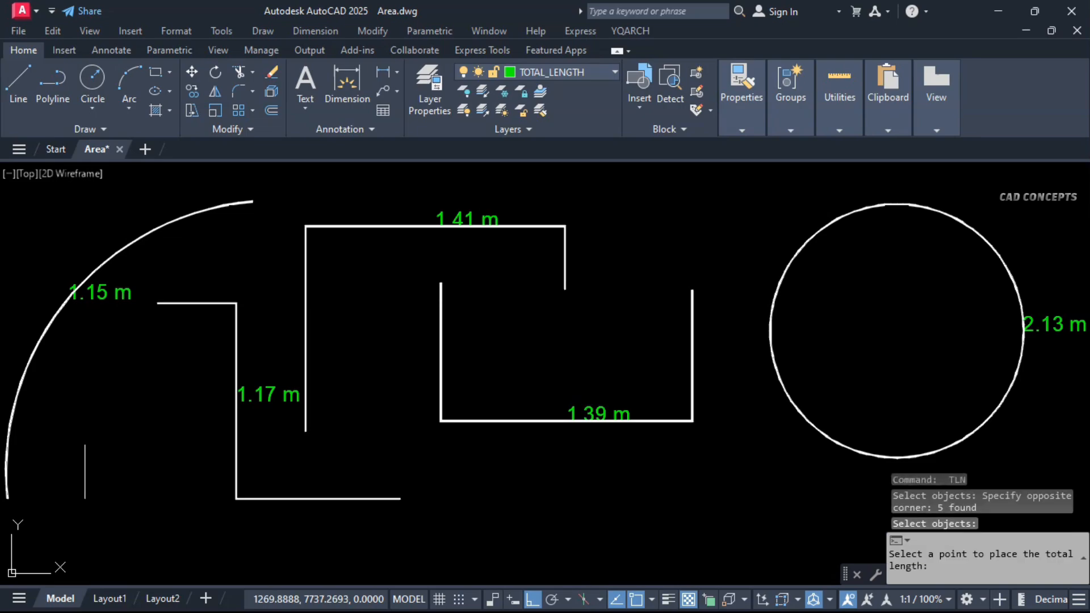
{"action": "left_click", "coordinate": [499, 514]}
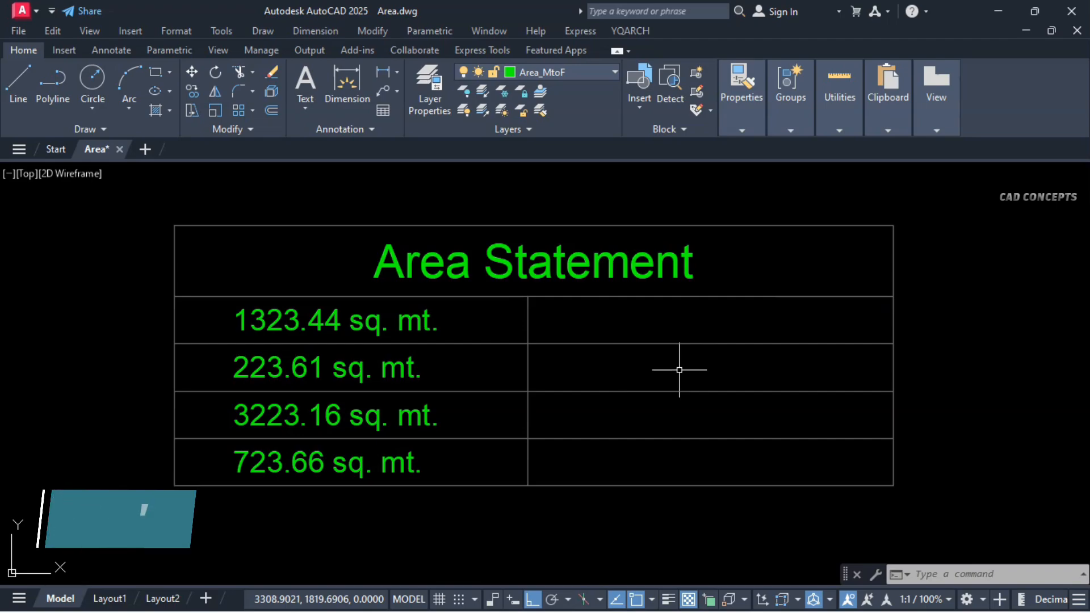
Step: Use the M2F command to convert the first Area Statement row to square feet, placing the text in the adjacent empty cell
{"action": "type", "text": "m2f"}
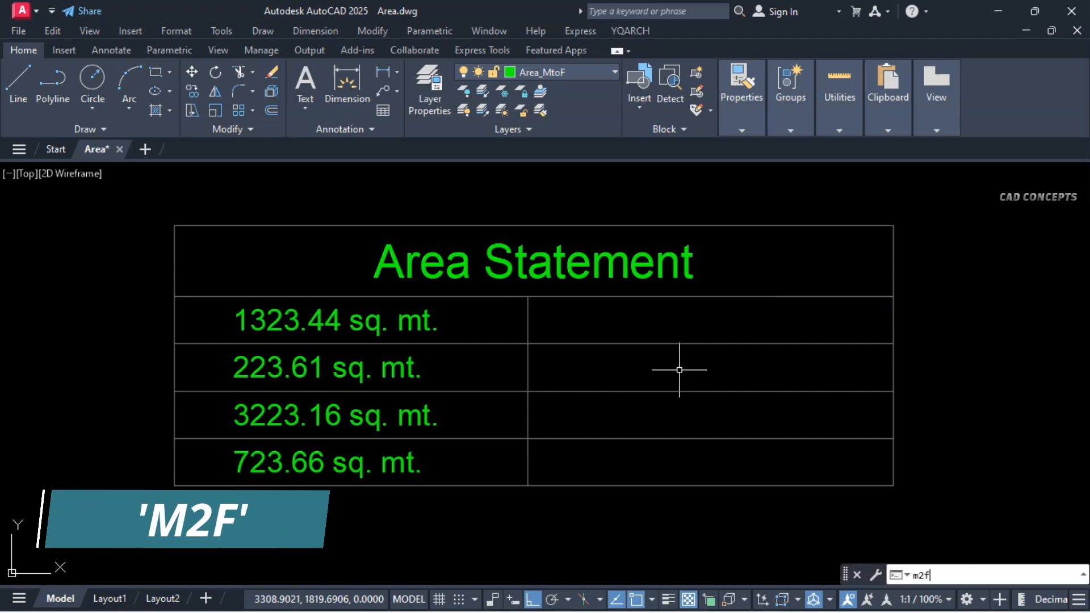
{"action": "key", "text": "Return"}
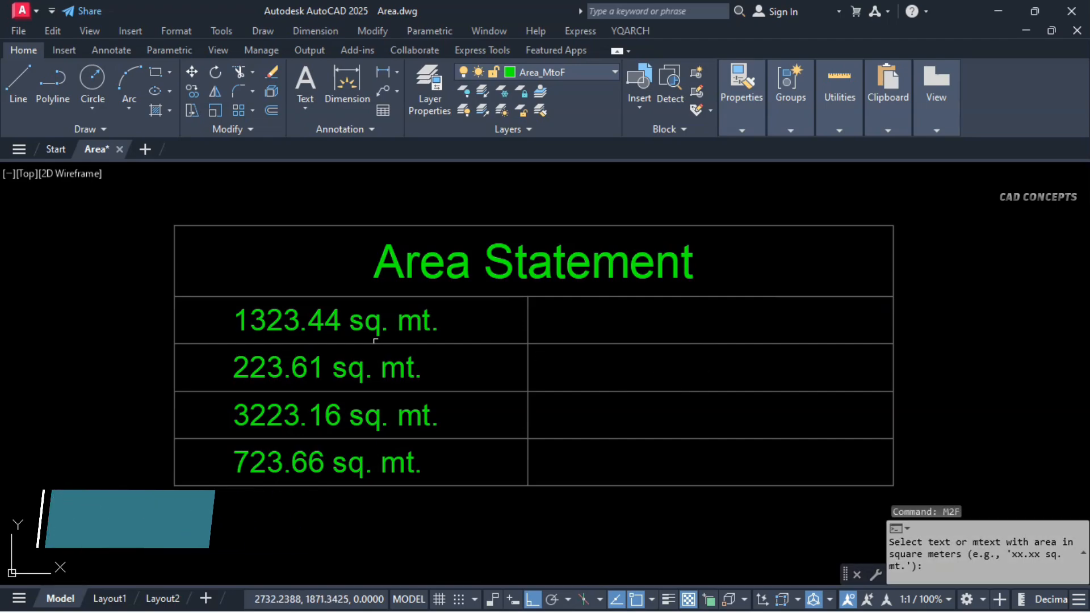
{"action": "left_click", "coordinate": [295, 323]}
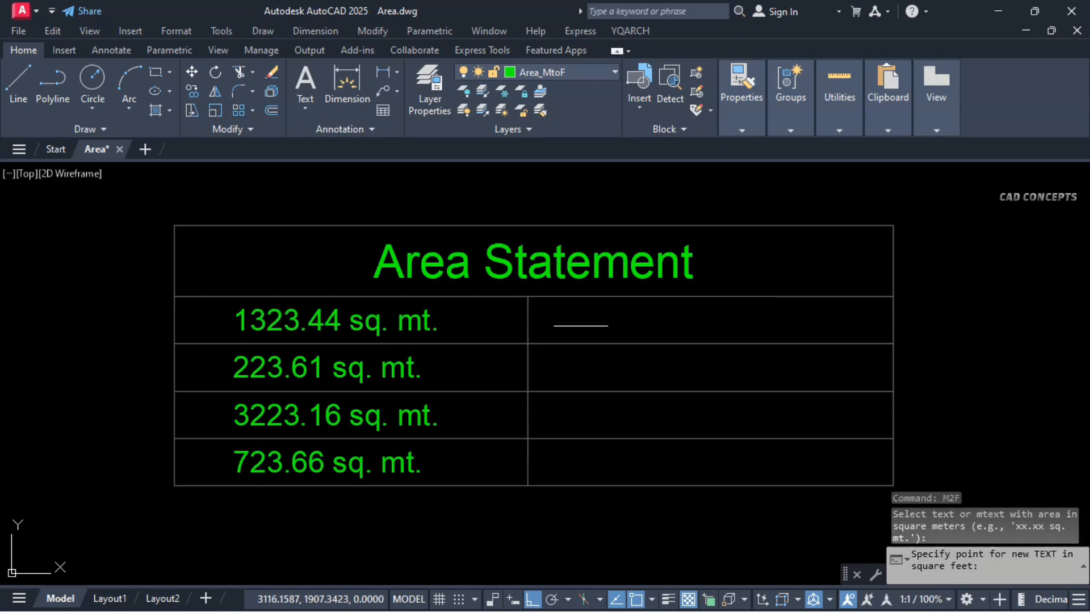
{"action": "left_click", "coordinate": [564, 329]}
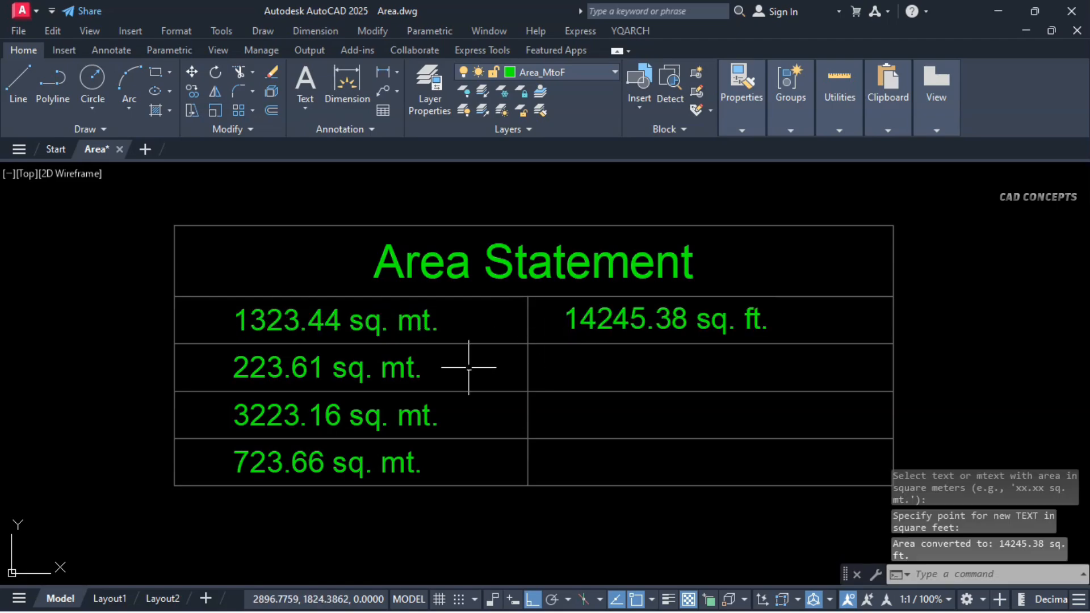
Step: Convert the second row's square-metre area to square feet with M2F and place it in the adjacent cell
{"action": "key", "text": "Return"}
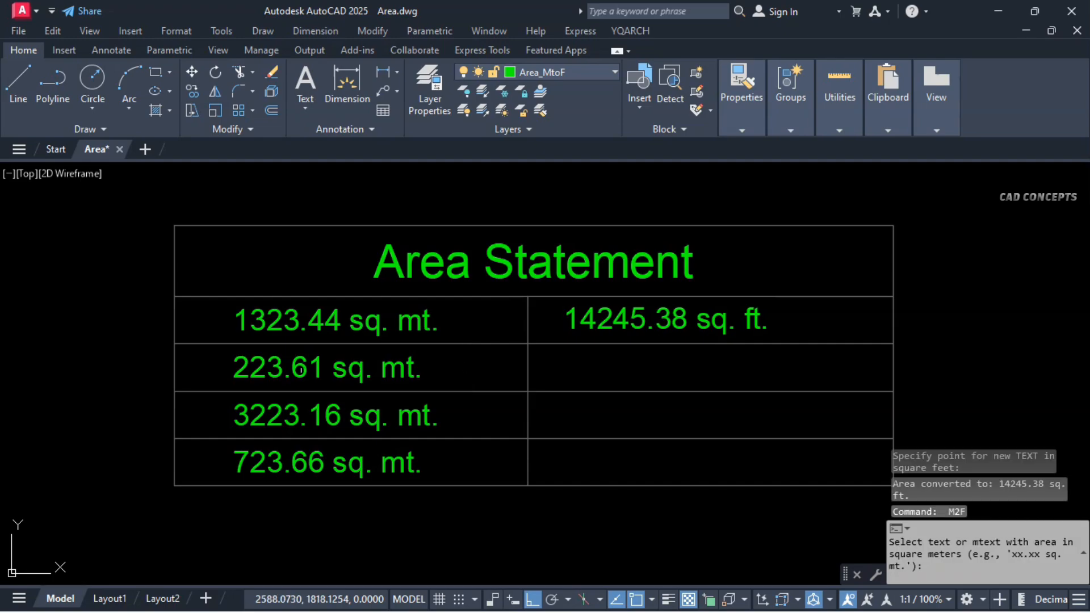
{"action": "left_click", "coordinate": [297, 367]}
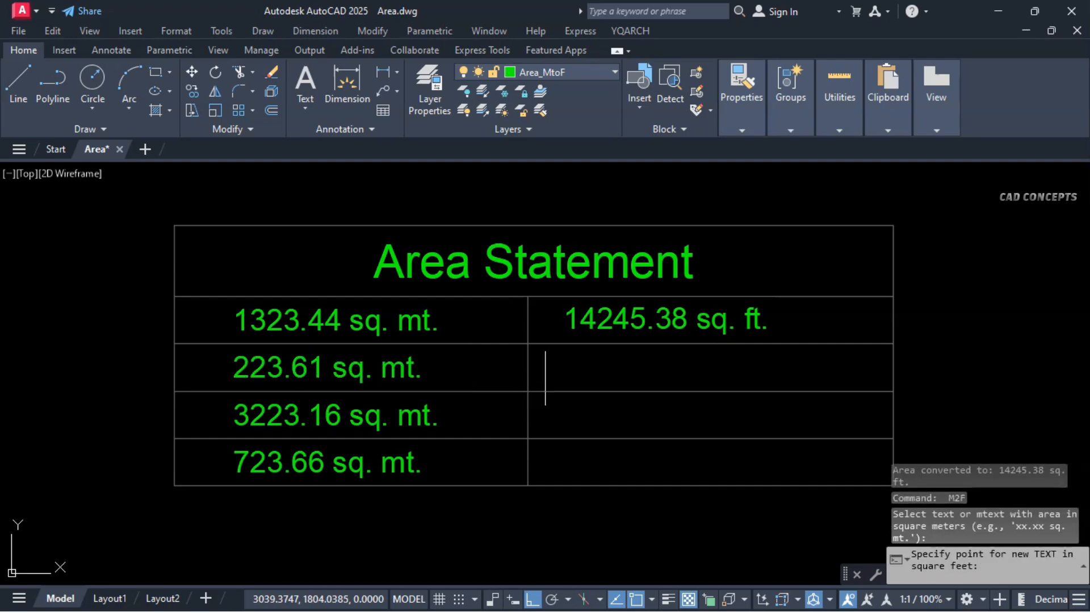
{"action": "left_click", "coordinate": [564, 376]}
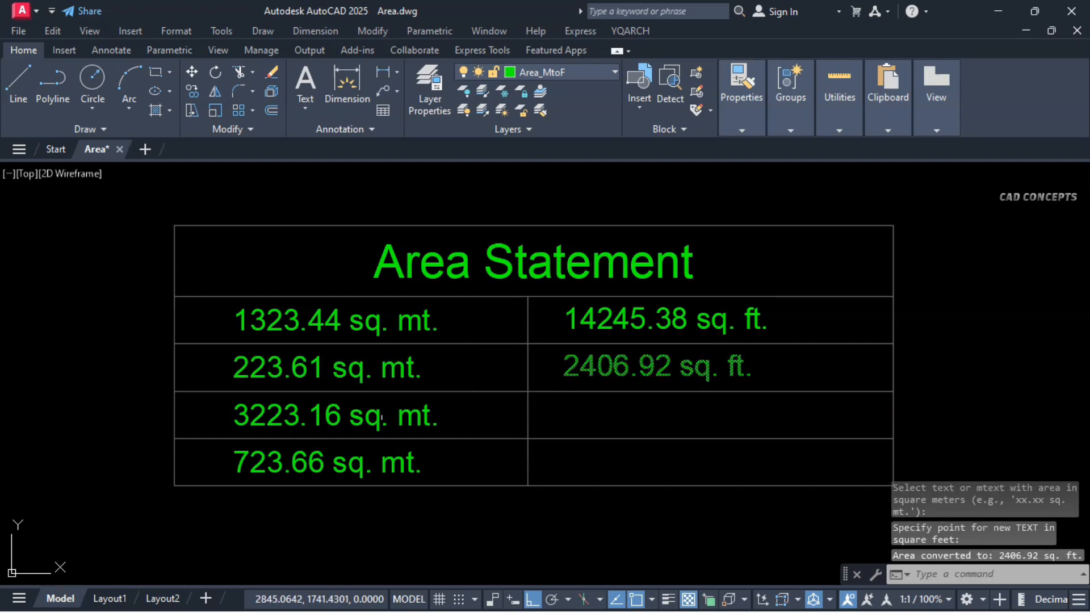
Step: Convert the third row's square-metre area to square feet with M2F and place it in the adjacent cell
{"action": "key", "text": "Return"}
{"action": "left_click", "coordinate": [238, 417]}
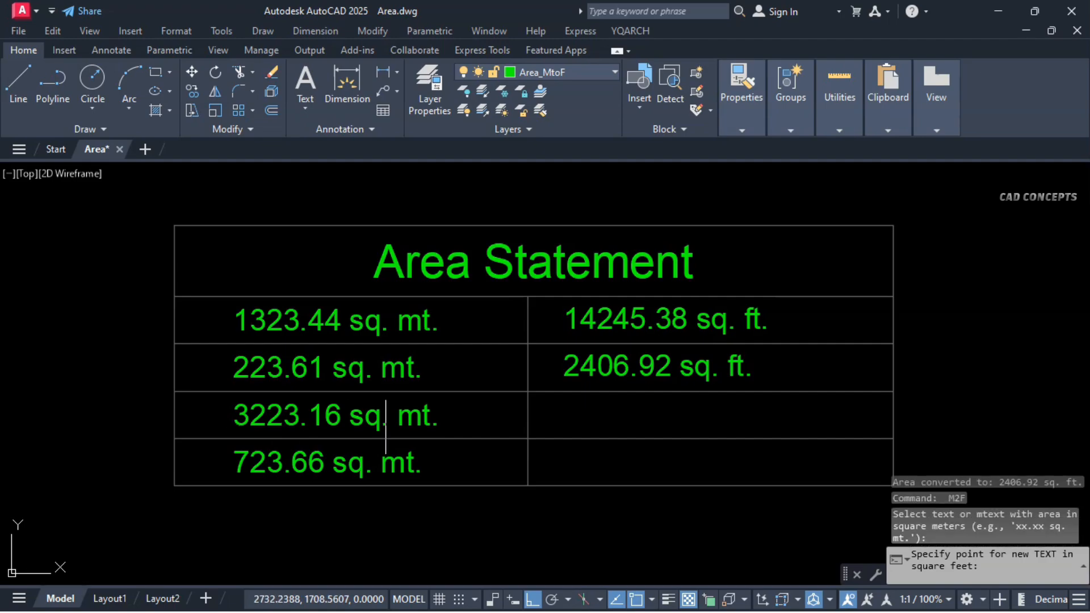
{"action": "left_click", "coordinate": [564, 422]}
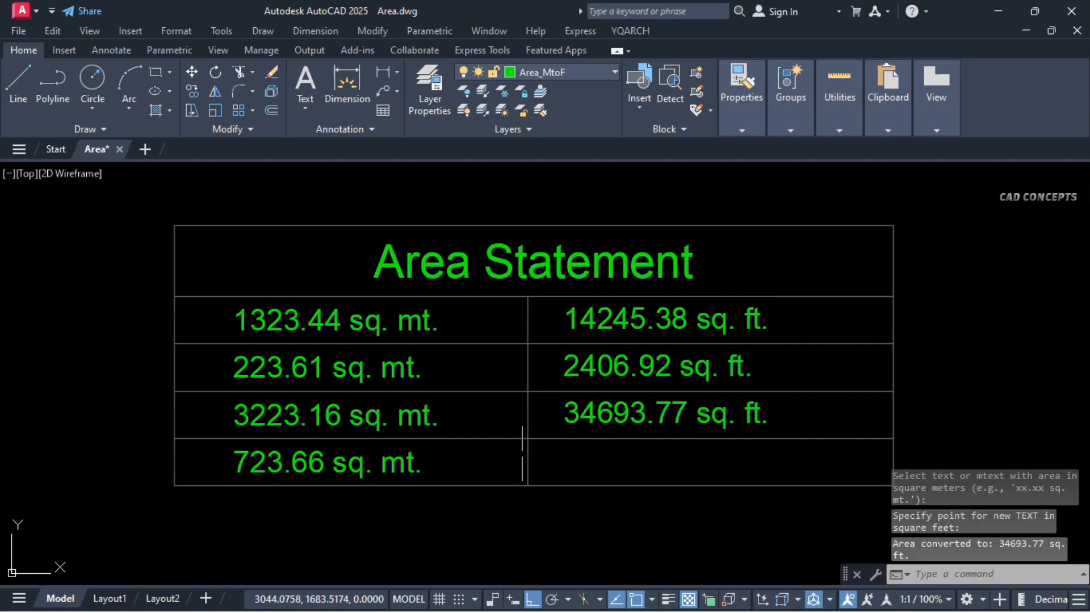
Step: Convert the last row's square-metre area to square feet with M2F, place it in the adjacent cell and end the command
{"action": "key", "text": "Return"}
{"action": "left_click", "coordinate": [311, 461]}
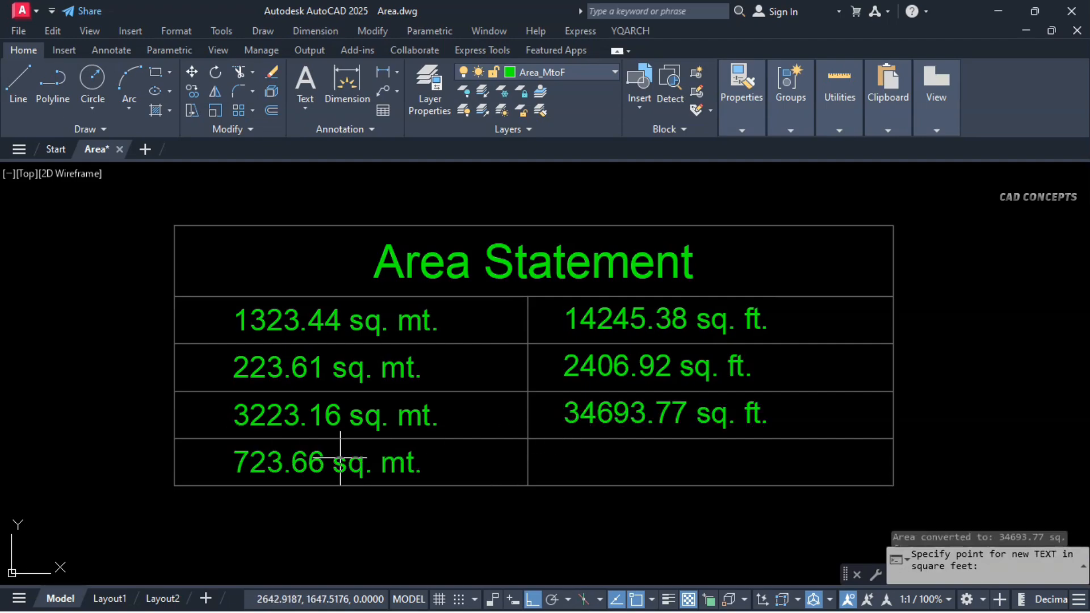
{"action": "left_click", "coordinate": [564, 471]}
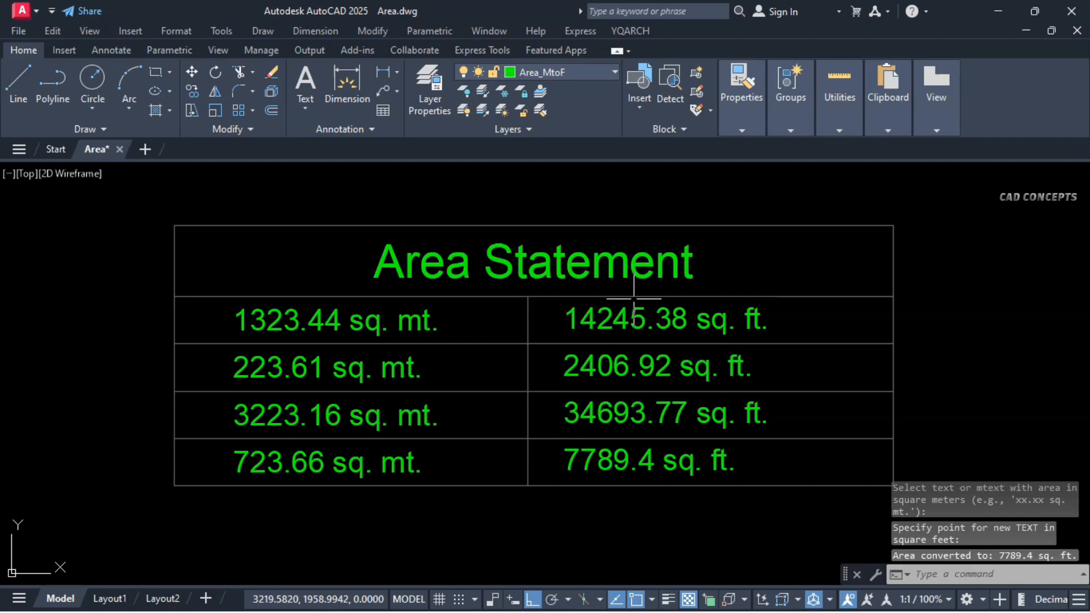
{"action": "key", "text": "Escape"}
{"action": "key", "text": "Escape"}
{"action": "key", "text": "Escape"}
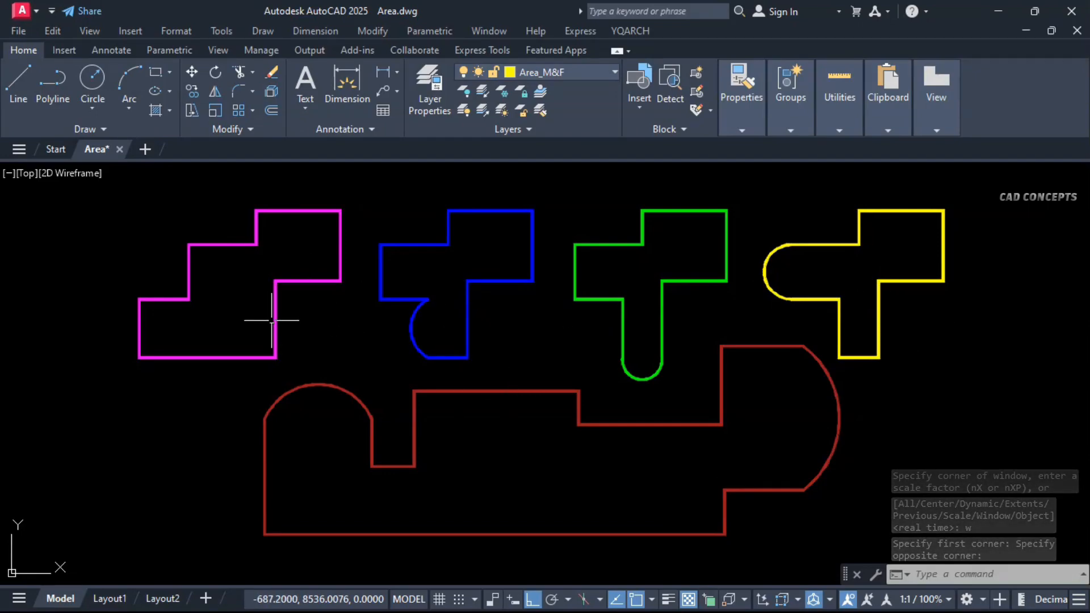
Step: Run the AMF command on the magenta polyline and place its square-metre and square-foot area text inside the shape's lower part
{"action": "scroll", "coordinate": [229, 313], "scroll_direction": "up", "scroll_amount": 2}
{"action": "scroll", "coordinate": [229, 313], "scroll_direction": "up", "scroll_amount": 3}
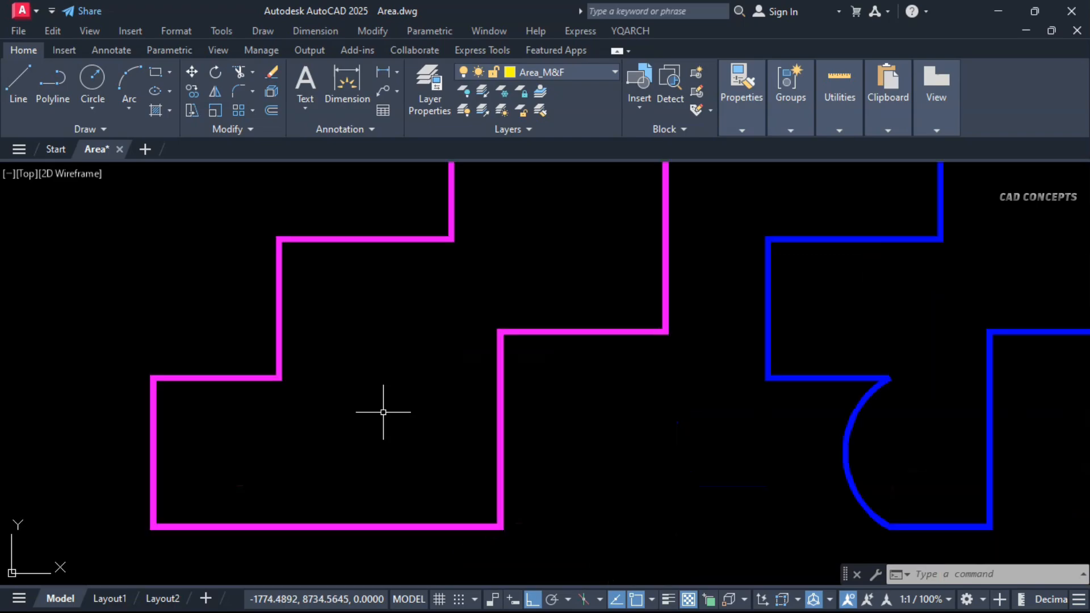
{"action": "middle_click_drag", "start_coordinate": [383, 412], "coordinate": [401, 443]}
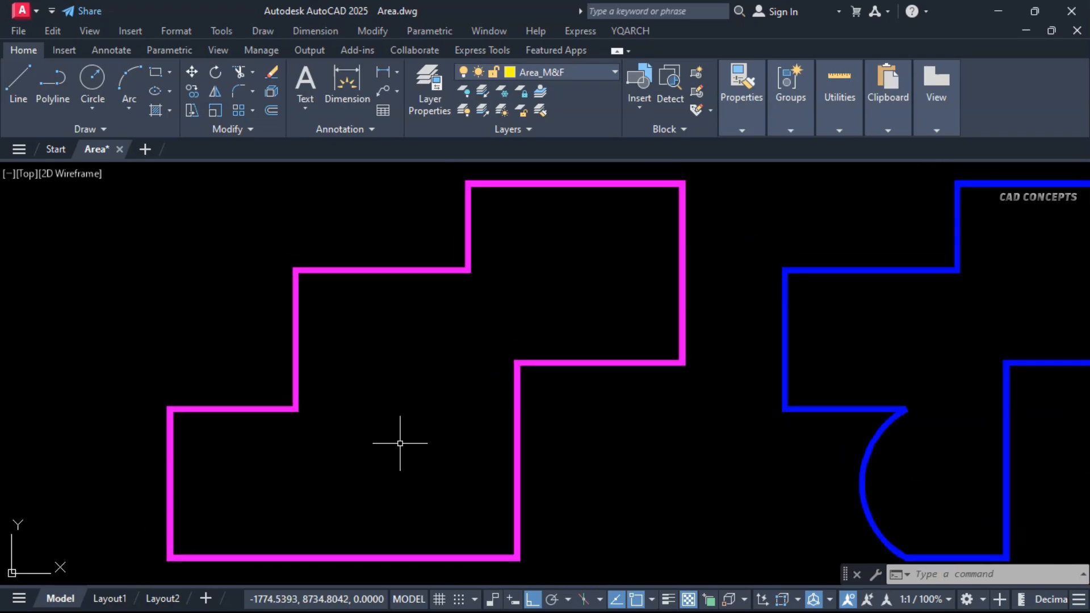
{"action": "type", "text": "AMF"}
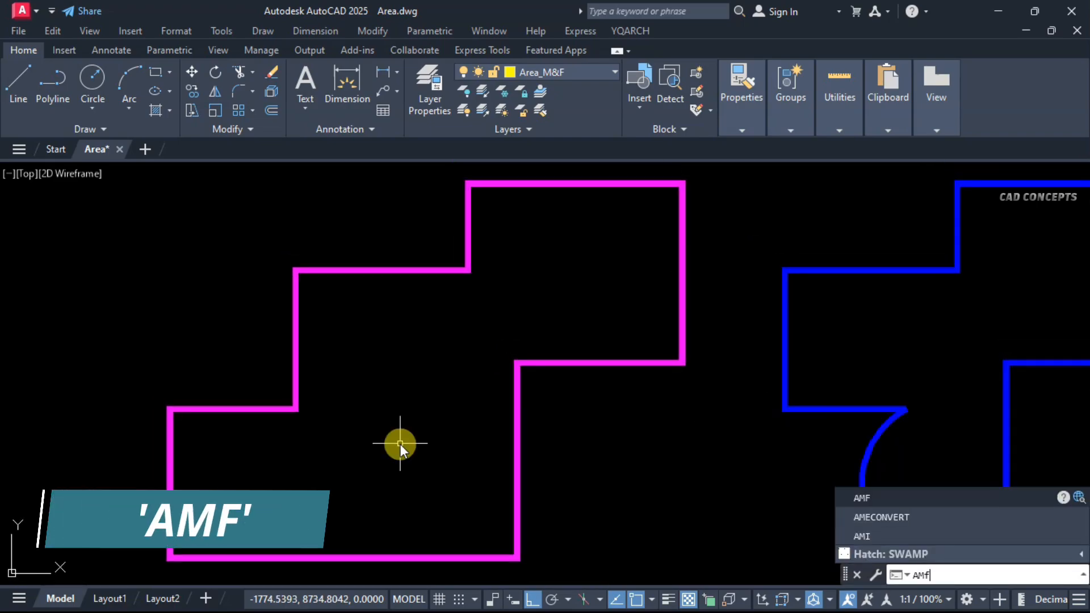
{"action": "key", "text": "Return"}
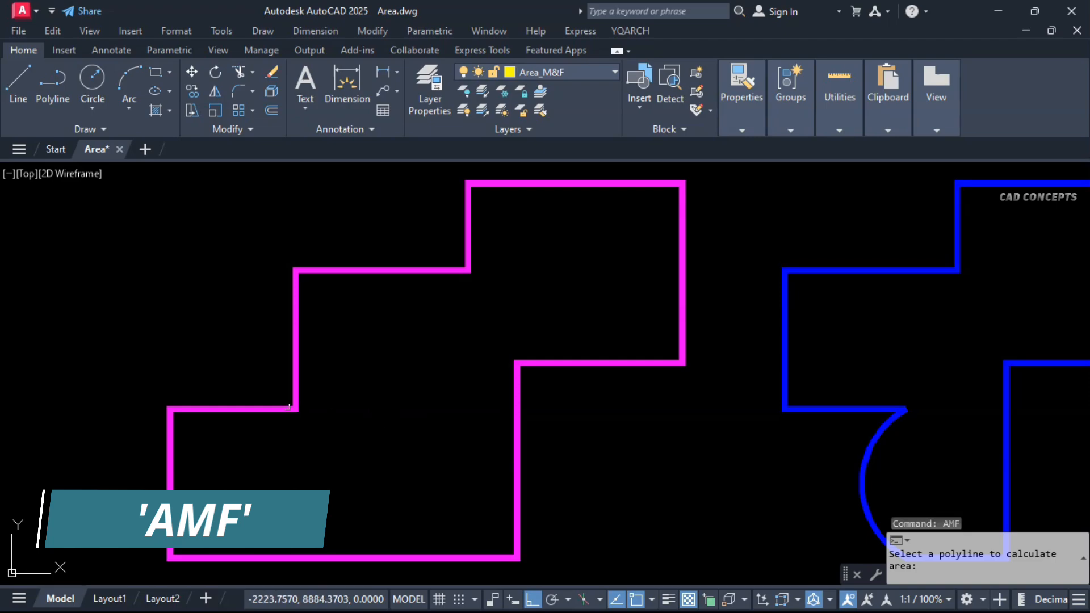
{"action": "left_click", "coordinate": [282, 408]}
{"action": "left_click", "coordinate": [194, 505]}
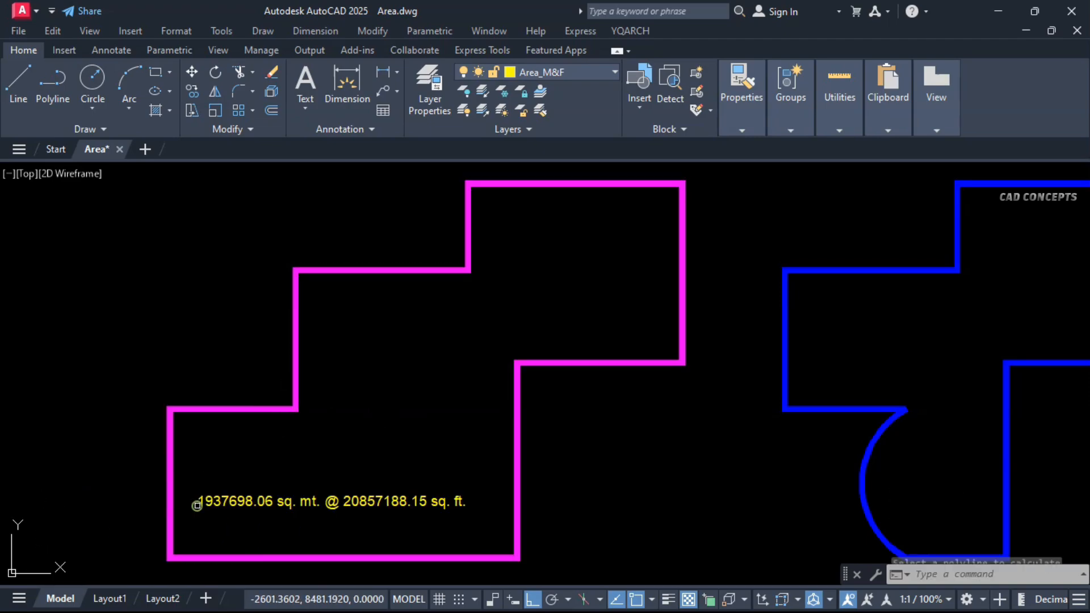
Step: Label the blue polyline with its area in square metres and square feet using AMF, placing the text inside the shape
{"action": "middle_click_drag", "start_coordinate": [803, 418], "coordinate": [360, 409]}
{"action": "key", "text": "Return"}
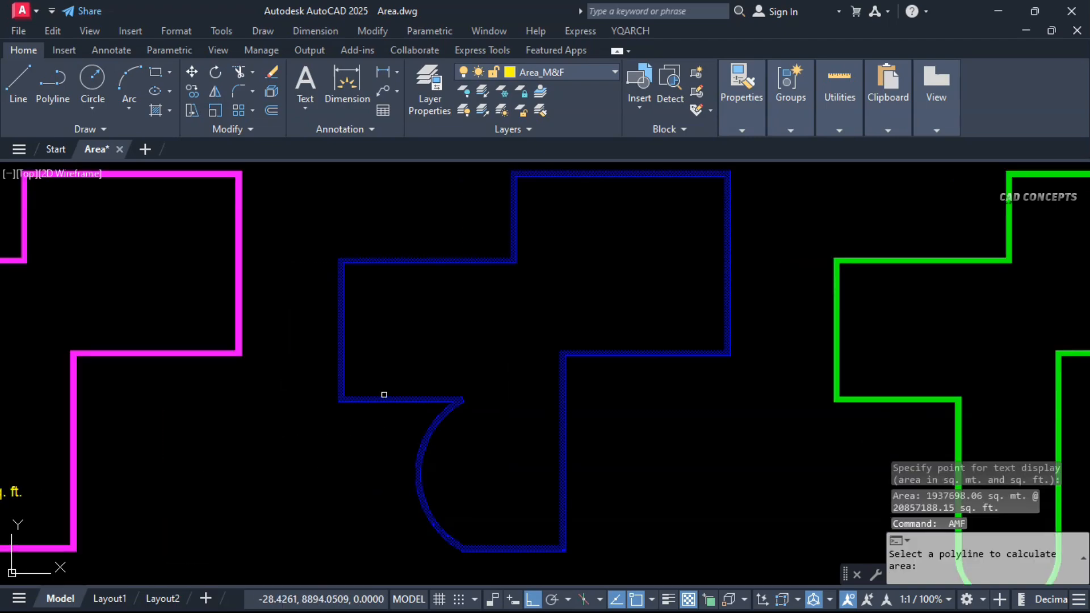
{"action": "left_click", "coordinate": [383, 396]}
{"action": "left_click", "coordinate": [388, 306]}
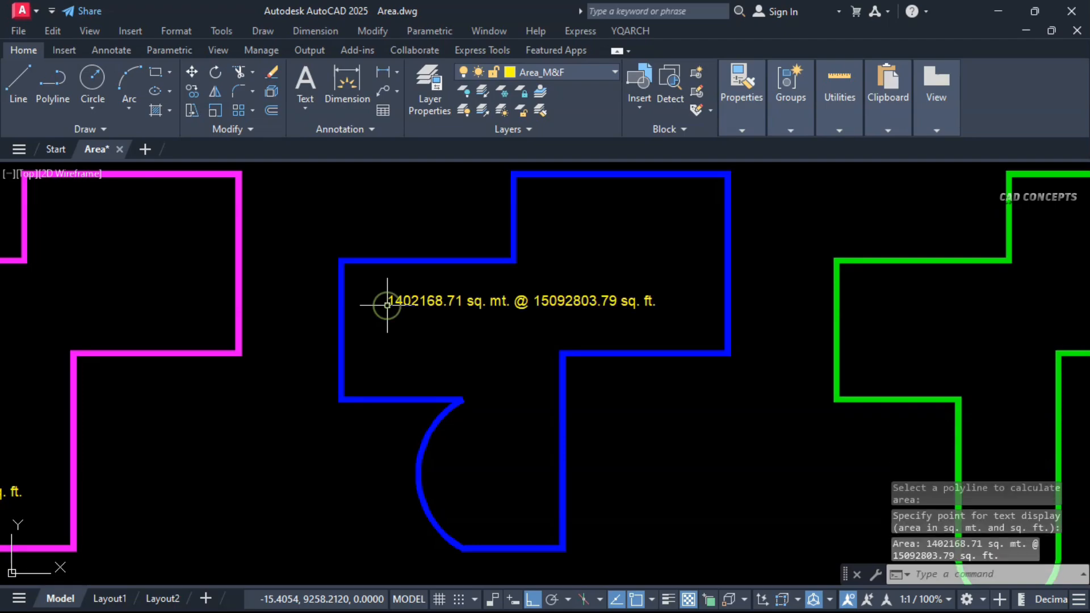
Step: Label the green polyline with its area in square metres and square feet using AMF, placing the text inside the shape
{"action": "middle_click_drag", "start_coordinate": [839, 426], "coordinate": [331, 418]}
{"action": "key", "text": "Return"}
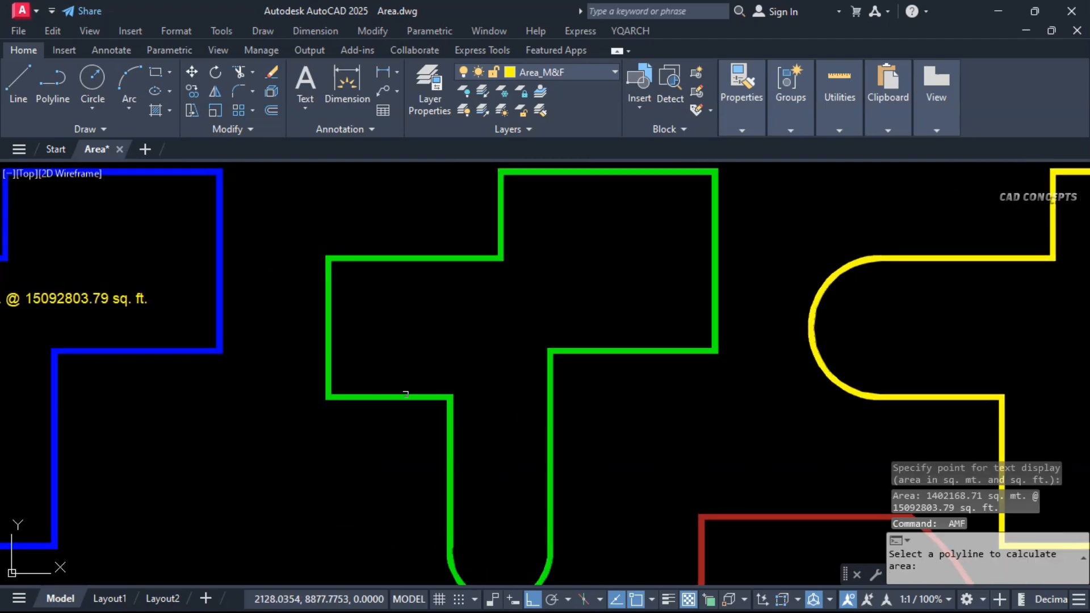
{"action": "left_click", "coordinate": [404, 397]}
{"action": "left_click", "coordinate": [404, 309]}
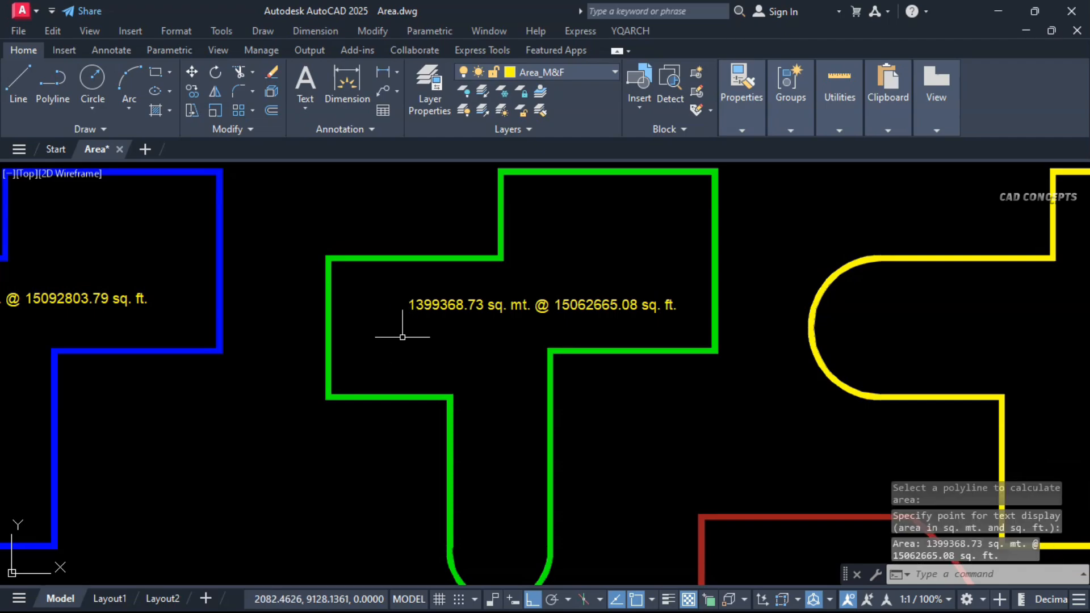
Step: Label the yellow polyline with its area in square metres and square feet using AMF, placing the text inside the shape
{"action": "middle_click_drag", "start_coordinate": [745, 420], "coordinate": [230, 415]}
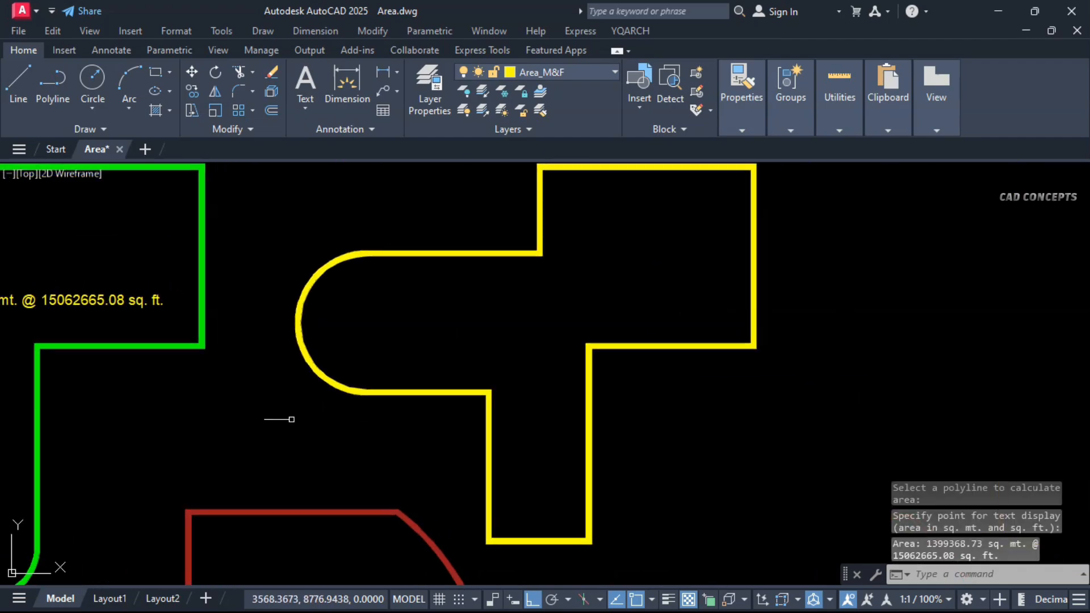
{"action": "key", "text": "Return"}
{"action": "left_click", "coordinate": [425, 389]}
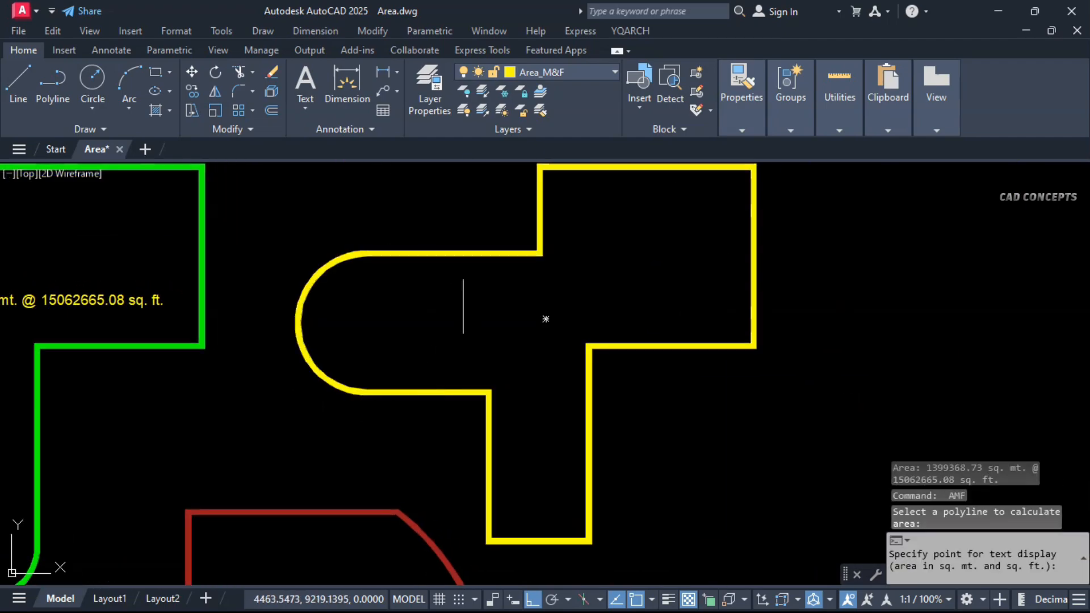
{"action": "left_click", "coordinate": [461, 302]}
Step: Label the large red polyline with its area in both units using AMF, placing the text inside its lower middle part
{"action": "middle_click_drag", "start_coordinate": [456, 315], "coordinate": [562, 379]}
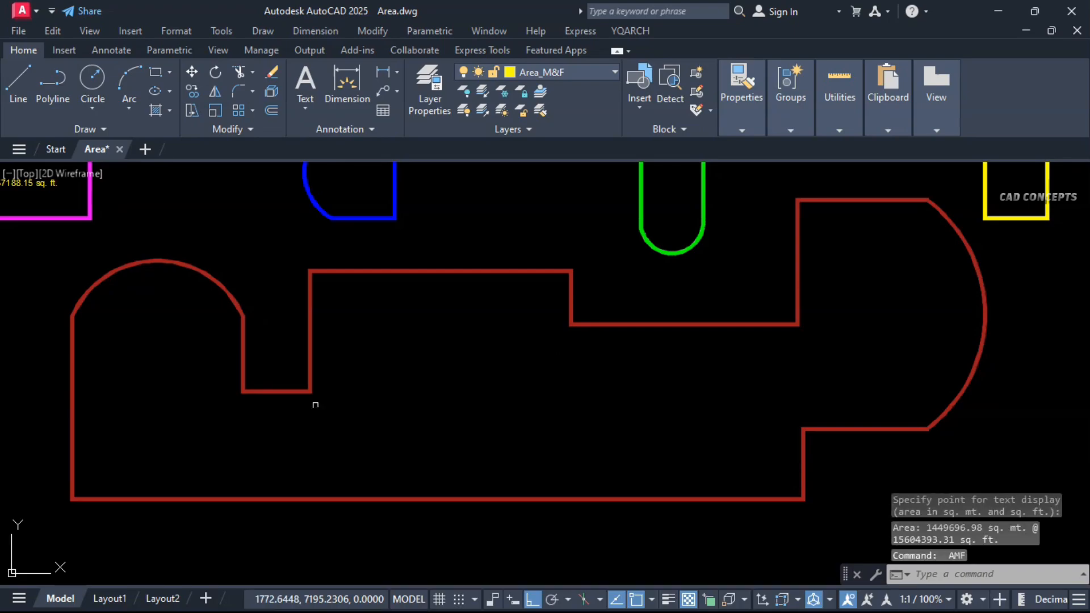
{"action": "key", "text": "Return"}
{"action": "left_click", "coordinate": [269, 391]}
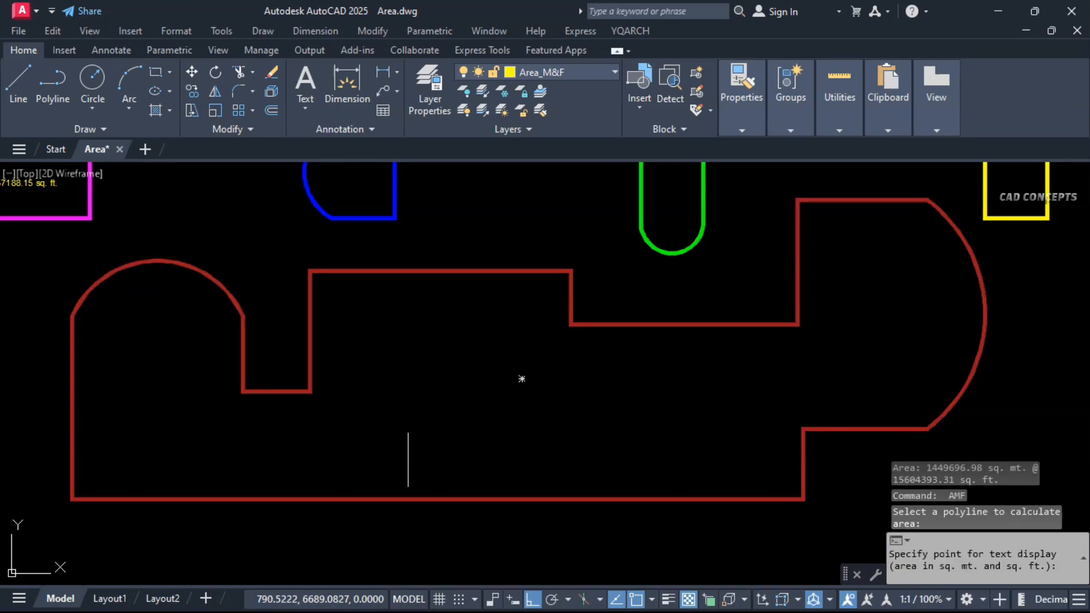
{"action": "left_click", "coordinate": [407, 458]}
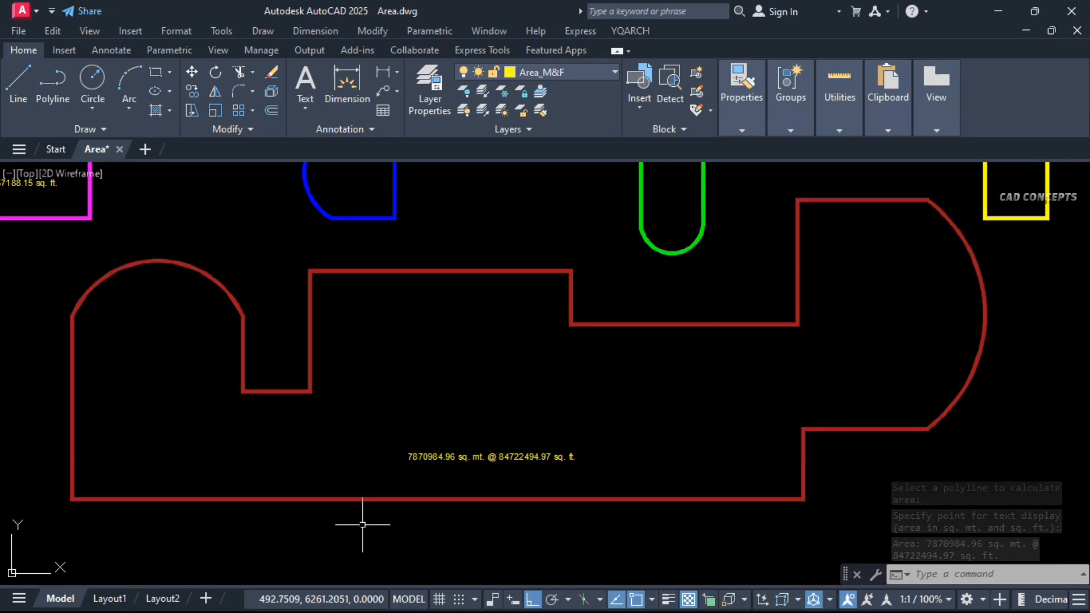
{"action": "scroll", "coordinate": [571, 499], "scroll_direction": "down", "scroll_amount": 2}
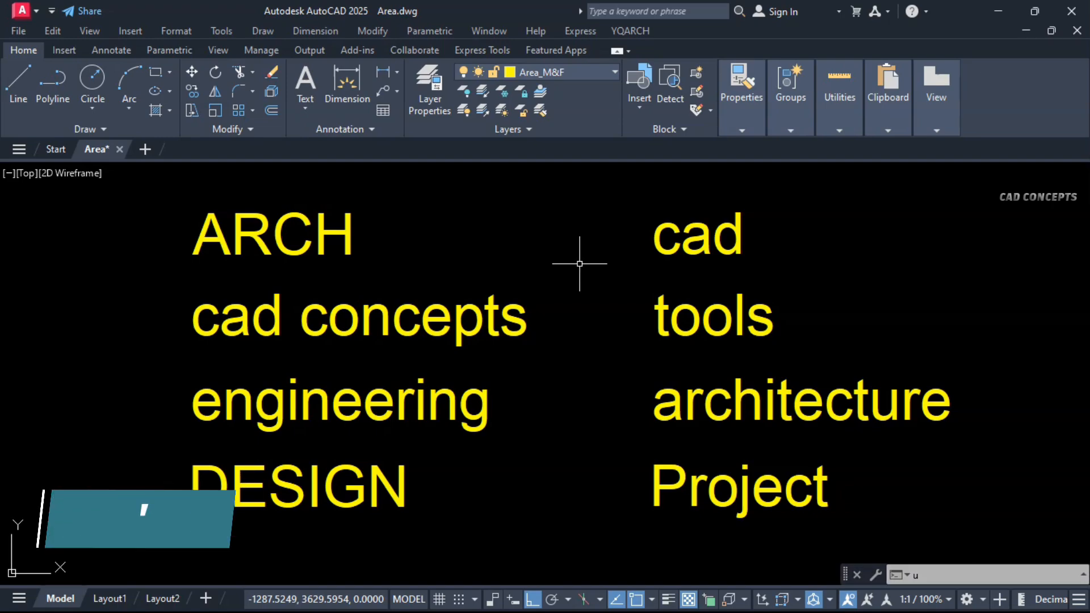
Step: Convert the texts "cad" and "tools" to uppercase one after the other with the ULT command
{"action": "type", "text": "ul"}
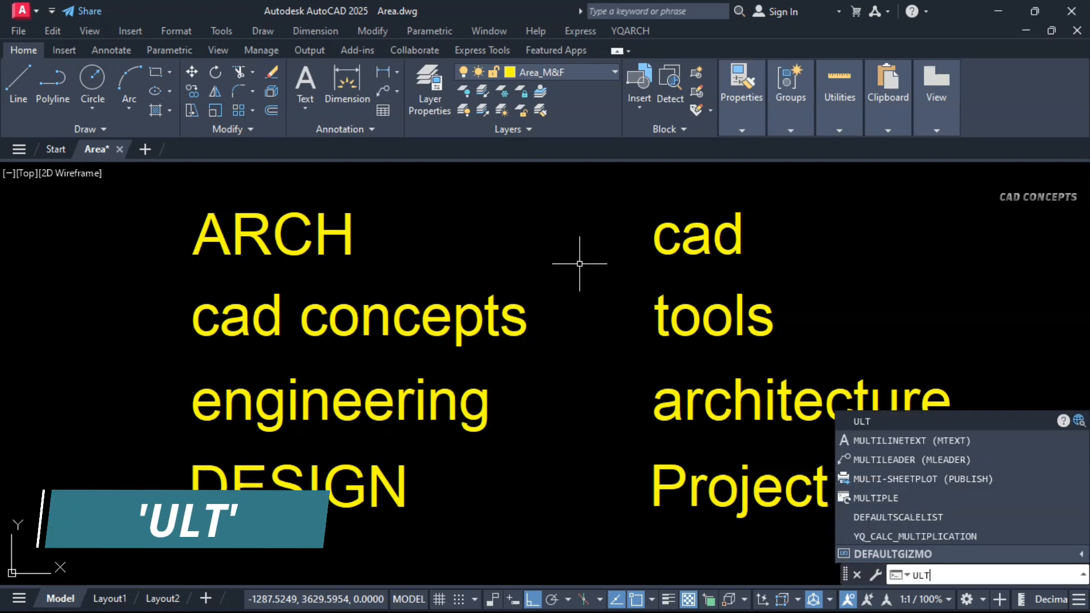
{"action": "key", "text": "Return"}
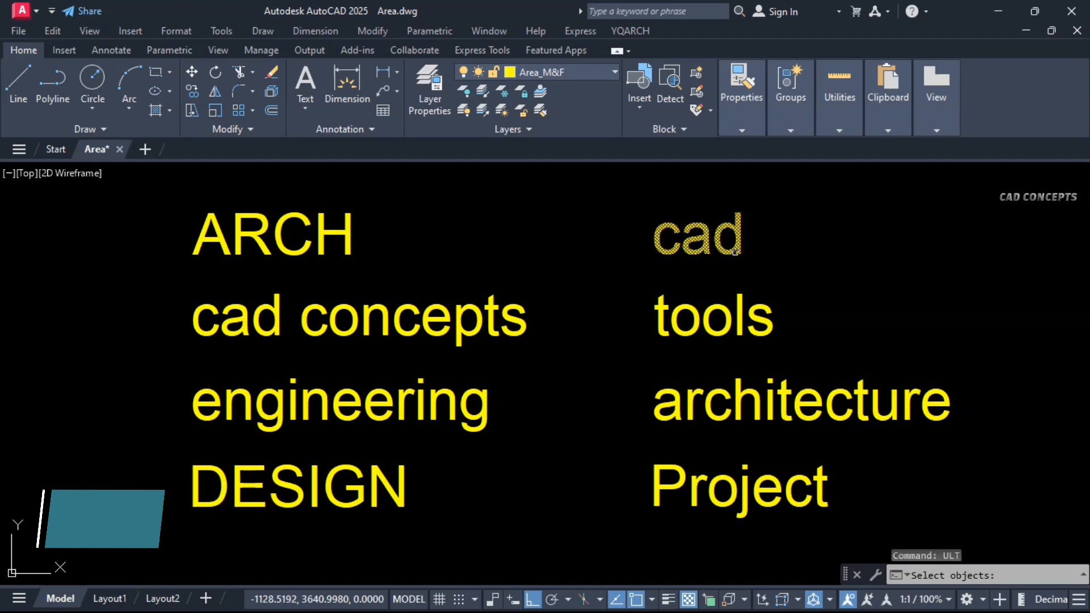
{"action": "left_click", "coordinate": [768, 236]}
{"action": "left_click", "coordinate": [710, 274]}
{"action": "key", "text": "Return"}
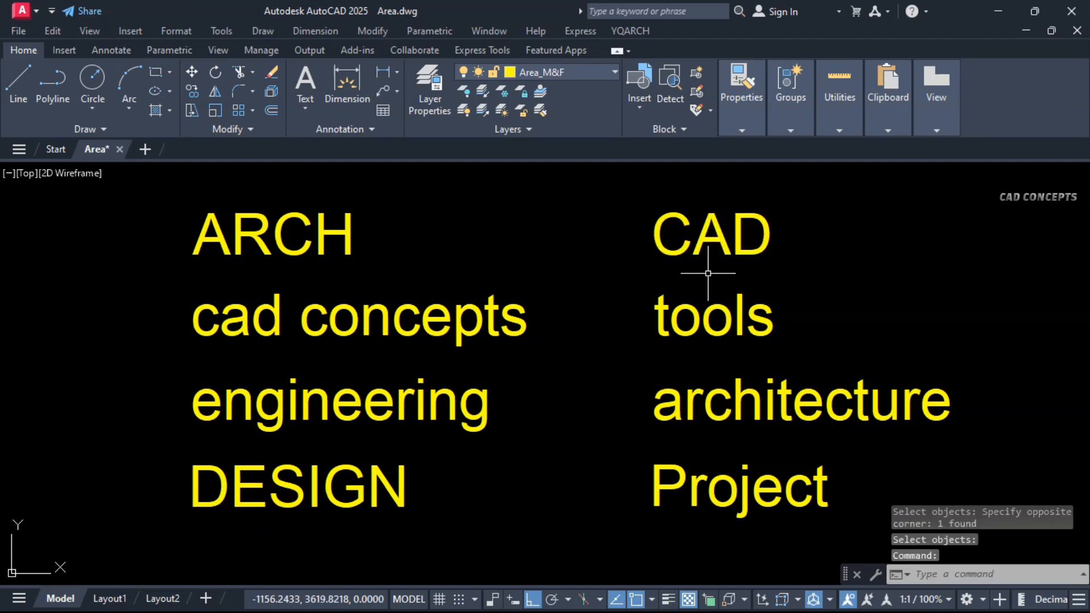
{"action": "key", "text": "Return"}
{"action": "left_click", "coordinate": [790, 305]}
{"action": "left_click", "coordinate": [637, 341]}
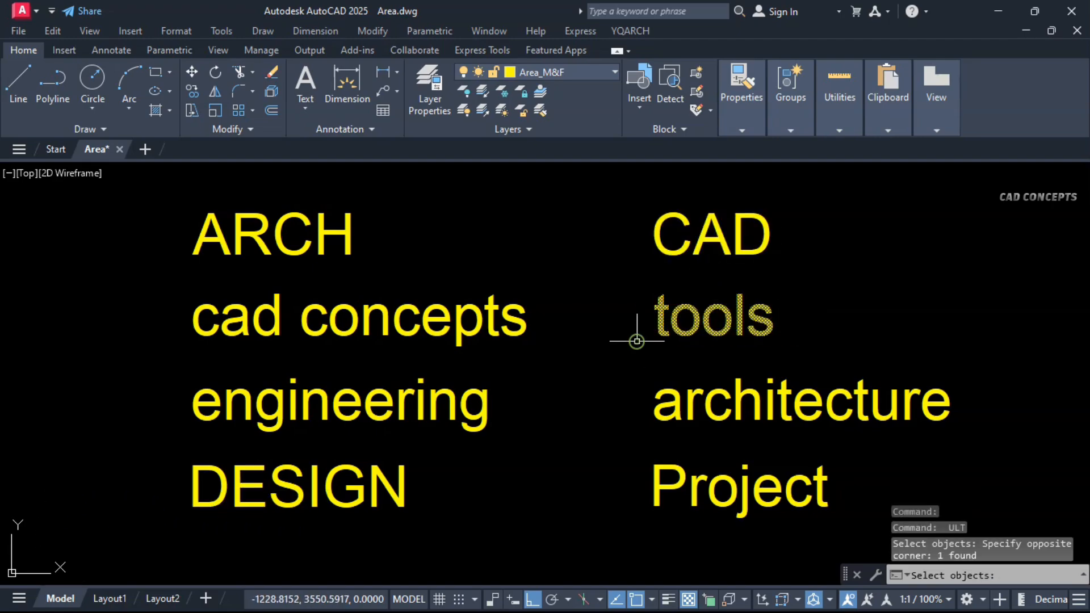
{"action": "key", "text": "Return"}
Step: Convert the texts "cad concepts" and "engineering" to uppercase, one per ULT run
{"action": "key", "text": "Return"}
{"action": "left_click", "coordinate": [554, 283]}
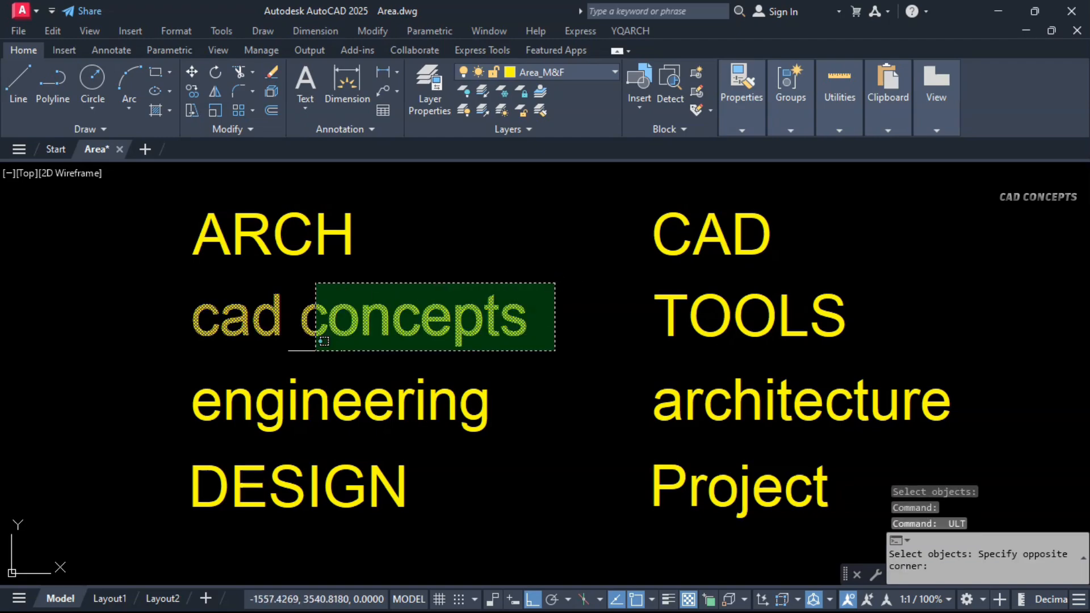
{"action": "left_click", "coordinate": [315, 351]}
{"action": "key", "text": "Return"}
{"action": "key", "text": "Return"}
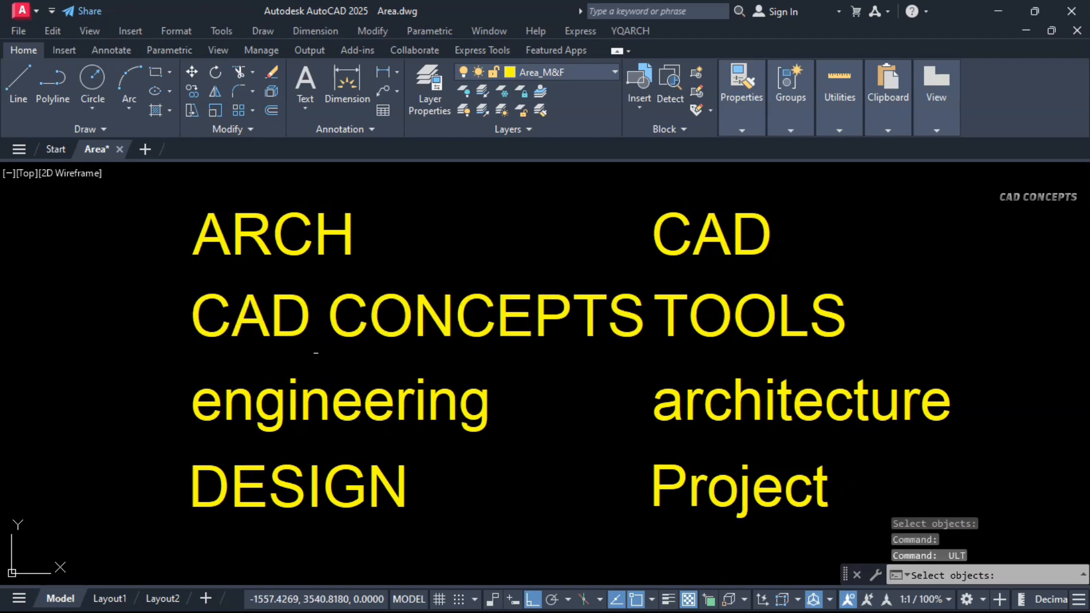
{"action": "left_click", "coordinate": [349, 359]}
{"action": "left_click", "coordinate": [227, 415]}
{"action": "key", "text": "Return"}
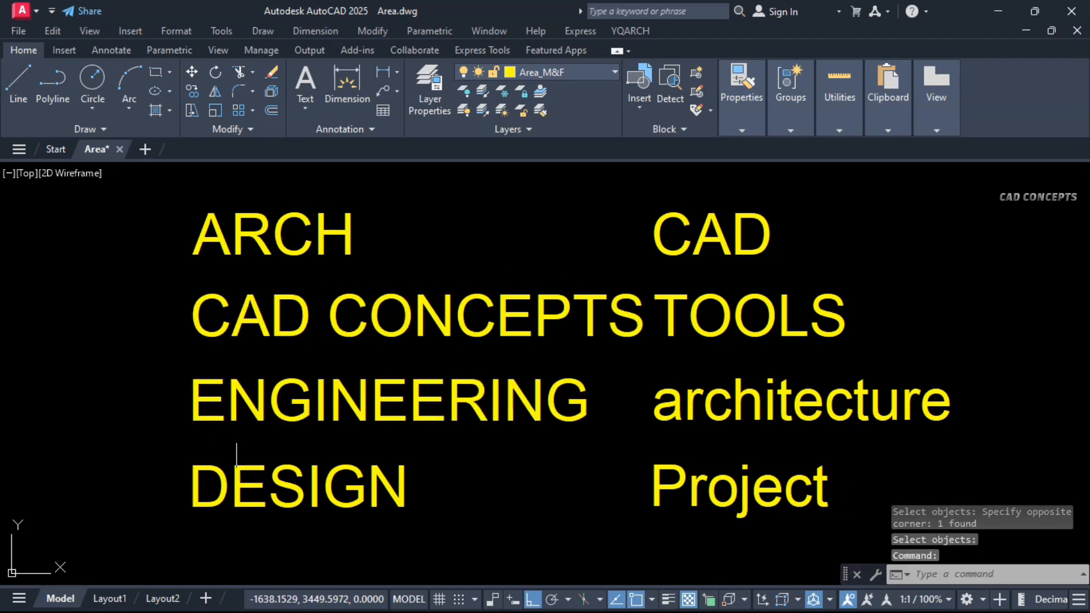
Step: Convert the texts "DESIGN" and "ARCH" to lowercase, one per ULT run
{"action": "key", "text": "Return"}
{"action": "left_click", "coordinate": [451, 482]}
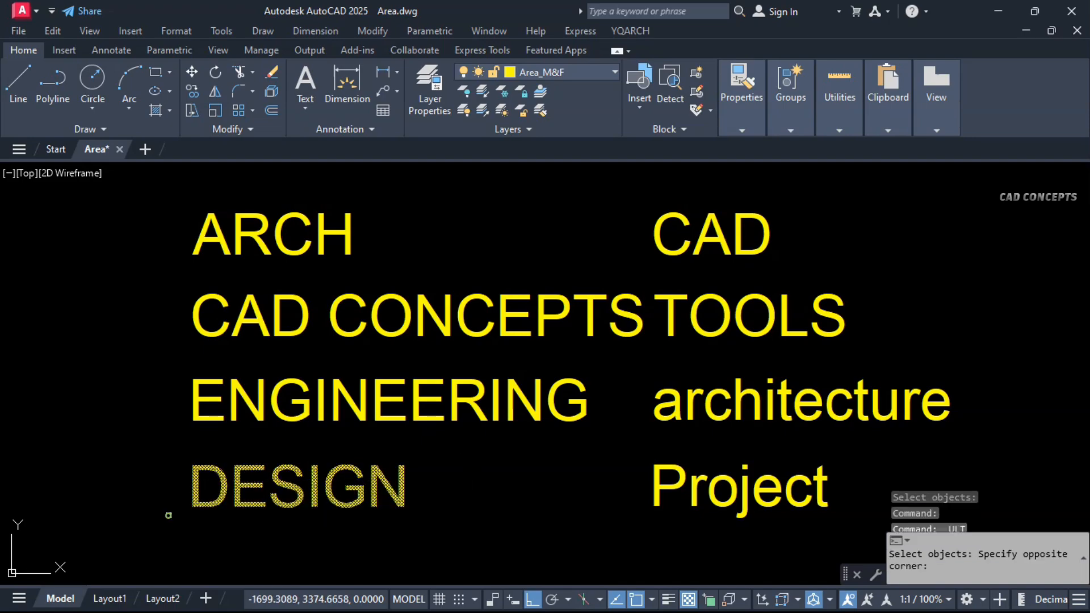
{"action": "left_click", "coordinate": [168, 515]}
{"action": "key", "text": "Return"}
{"action": "key", "text": "Return"}
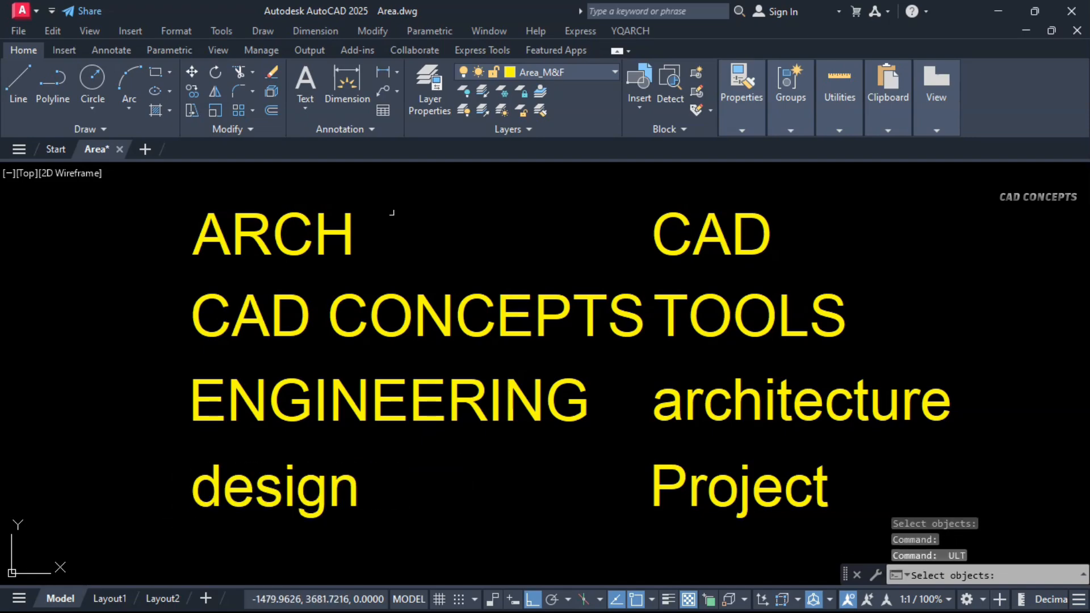
{"action": "left_click", "coordinate": [404, 206]}
{"action": "left_click", "coordinate": [168, 269]}
{"action": "key", "text": "Return"}
Step: Run ULT twice on the text "Project" to switch it to lowercase and on to uppercase
{"action": "key", "text": "Return"}
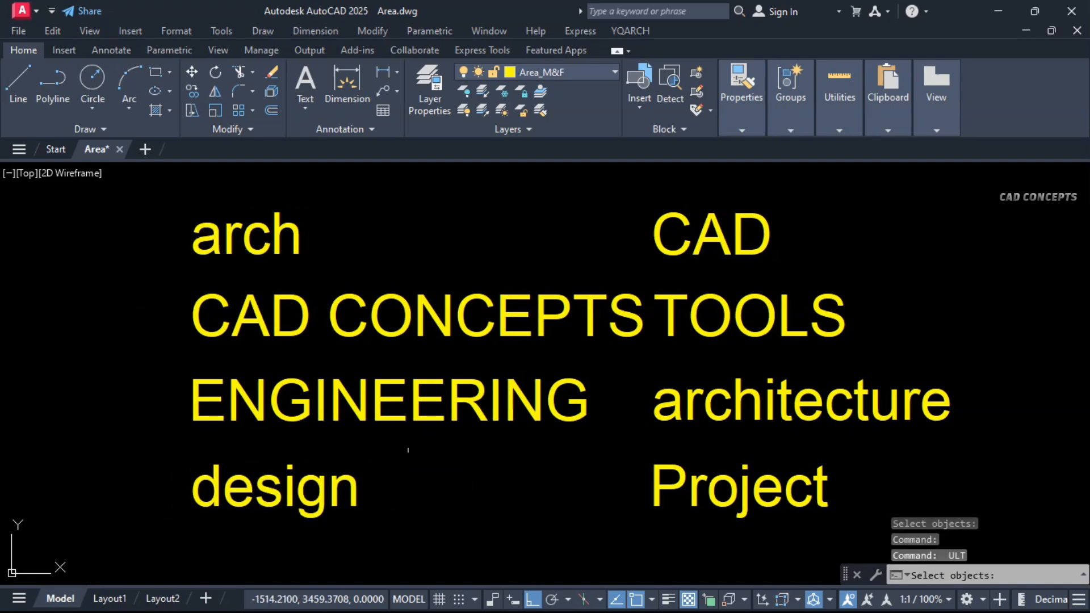
{"action": "left_click", "coordinate": [704, 531]}
{"action": "left_click", "coordinate": [605, 467]}
{"action": "key", "text": "Return"}
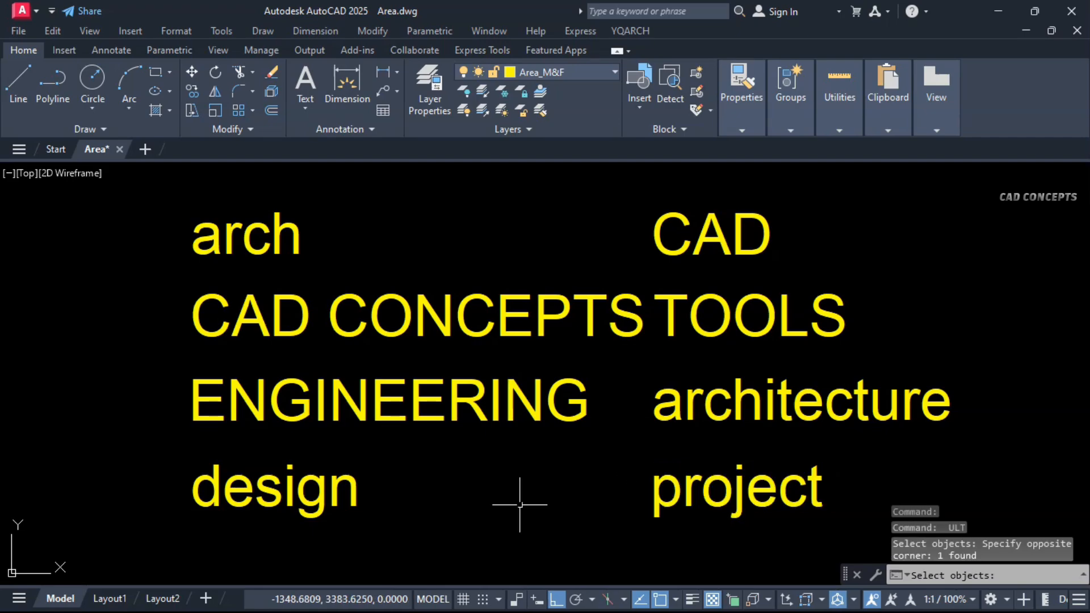
{"action": "key", "text": "Return"}
{"action": "left_click", "coordinate": [705, 470]}
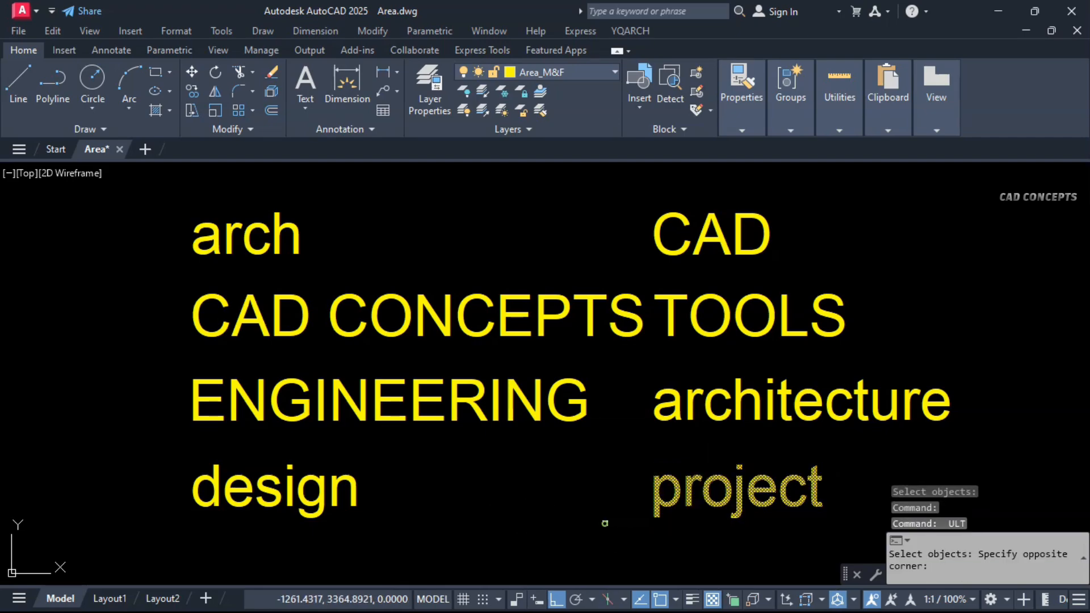
{"action": "left_click", "coordinate": [605, 523]}
{"action": "key", "text": "Return"}
Step: Convert the text "architecture" to uppercase with ULT
{"action": "key", "text": "Return"}
{"action": "left_click", "coordinate": [731, 442]}
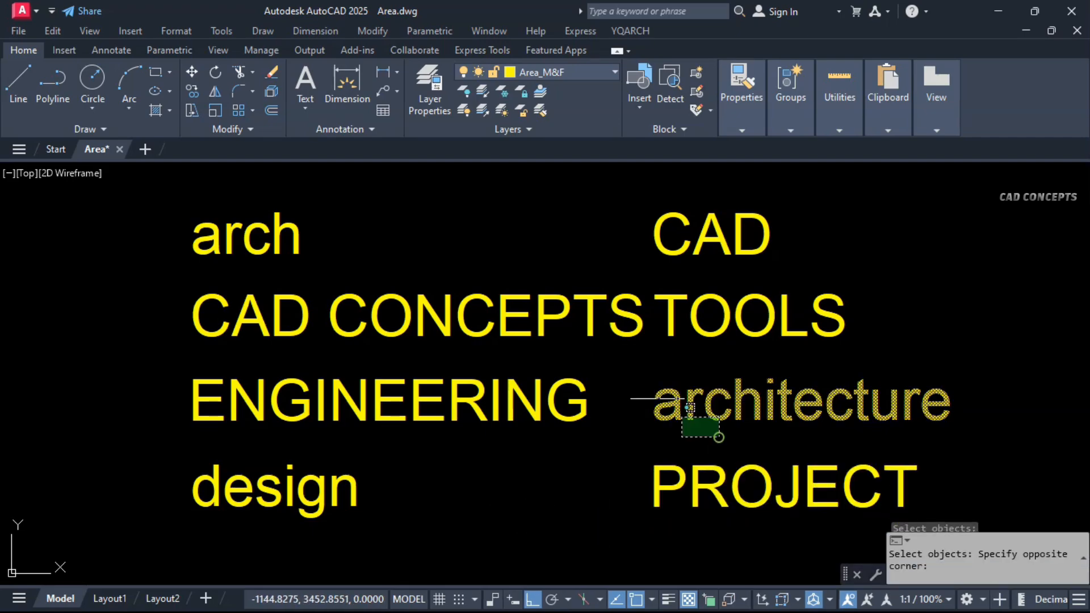
{"action": "left_click", "coordinate": [631, 391]}
{"action": "key", "text": "Return"}
Step: Run ULT on all eight texts at once to swap each between uppercase and lowercase
{"action": "key", "text": "Return"}
{"action": "left_click", "coordinate": [870, 233]}
{"action": "left_click", "coordinate": [147, 571]}
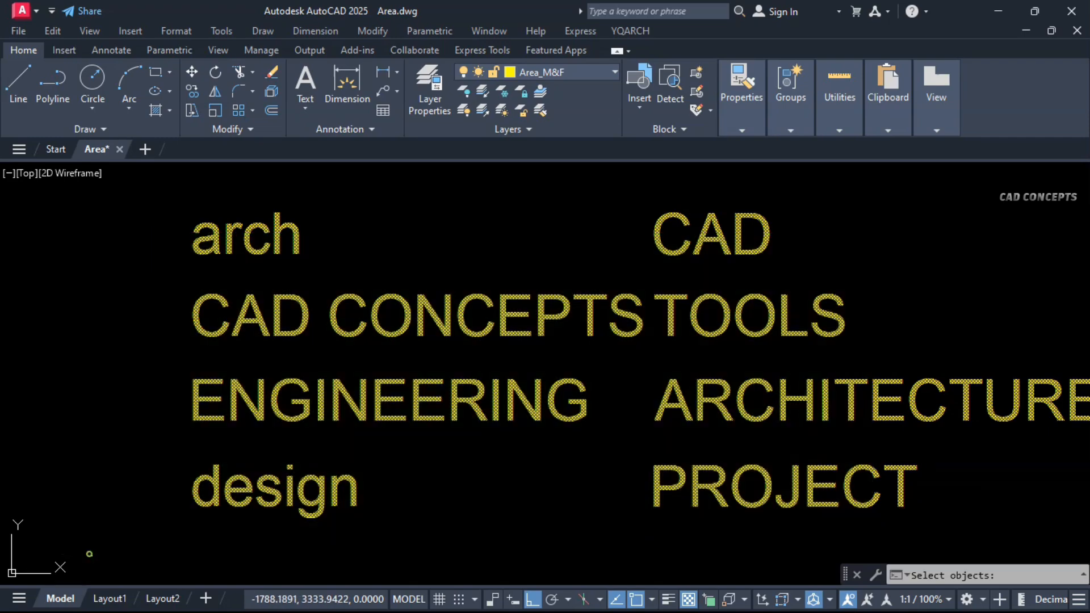
{"action": "key", "text": "Return"}
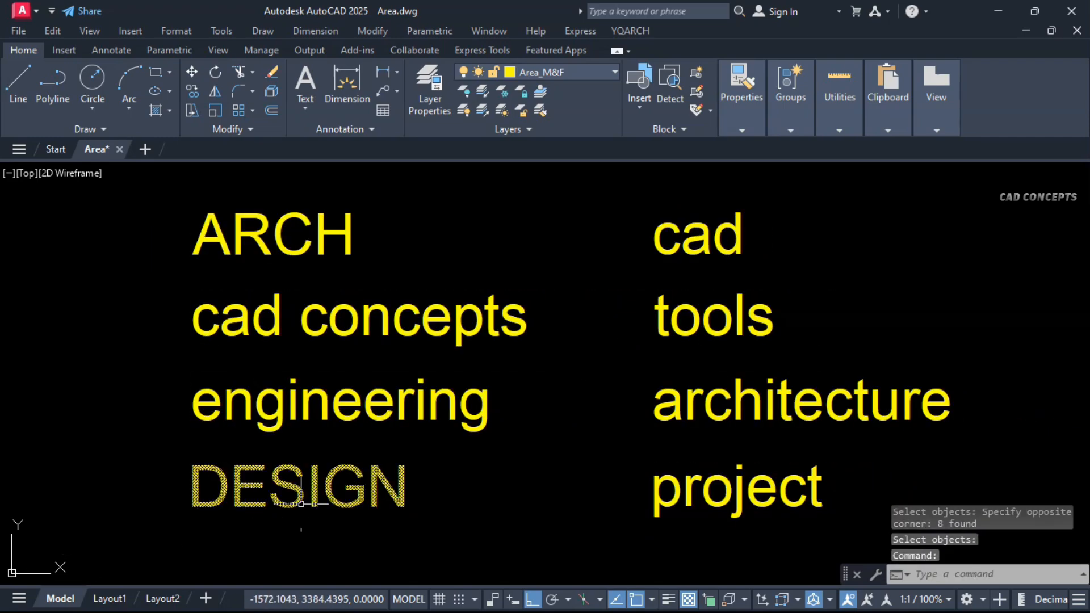
Step: Run ULT again on all eight texts together to reverse their letter case once more
{"action": "key", "text": "Return"}
{"action": "left_click", "coordinate": [748, 541]}
{"action": "left_click", "coordinate": [168, 239]}
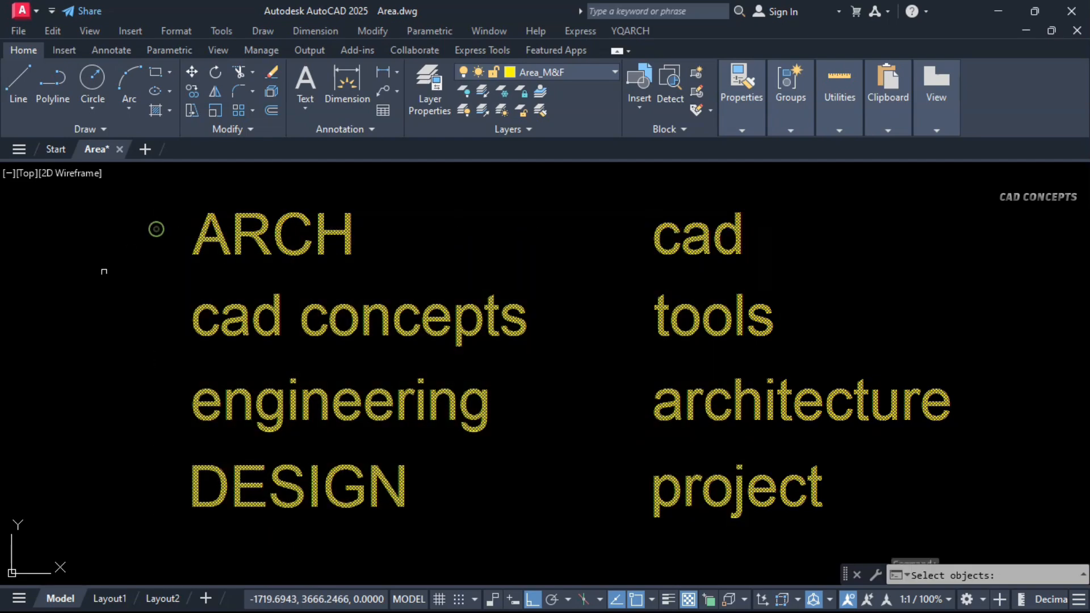
{"action": "key", "text": "Return"}
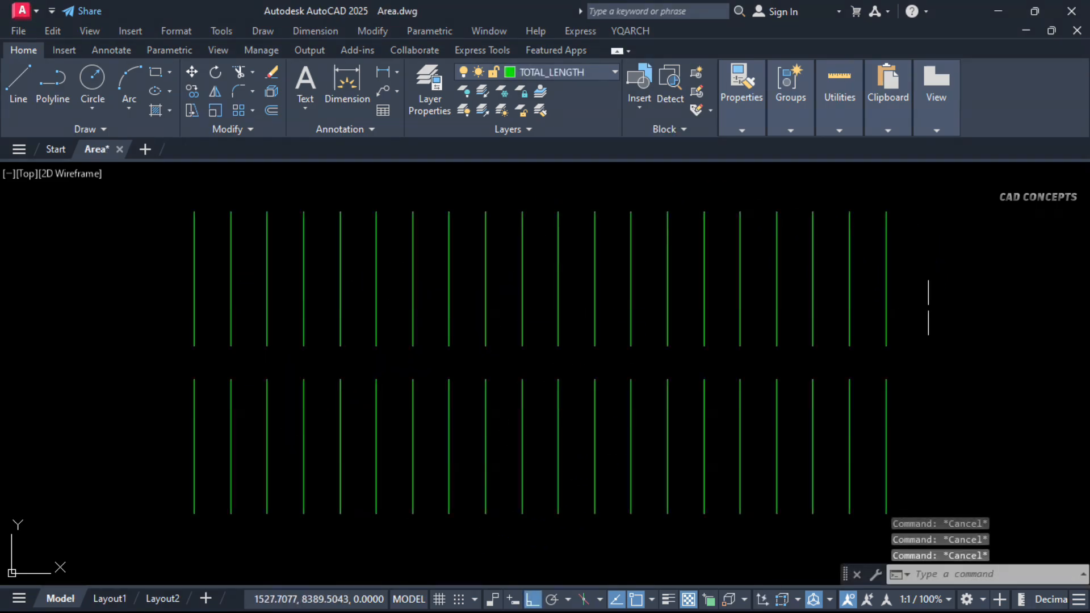
{"action": "left_click", "coordinate": [928, 307]}
{"action": "left_click", "coordinate": [94, 433]}
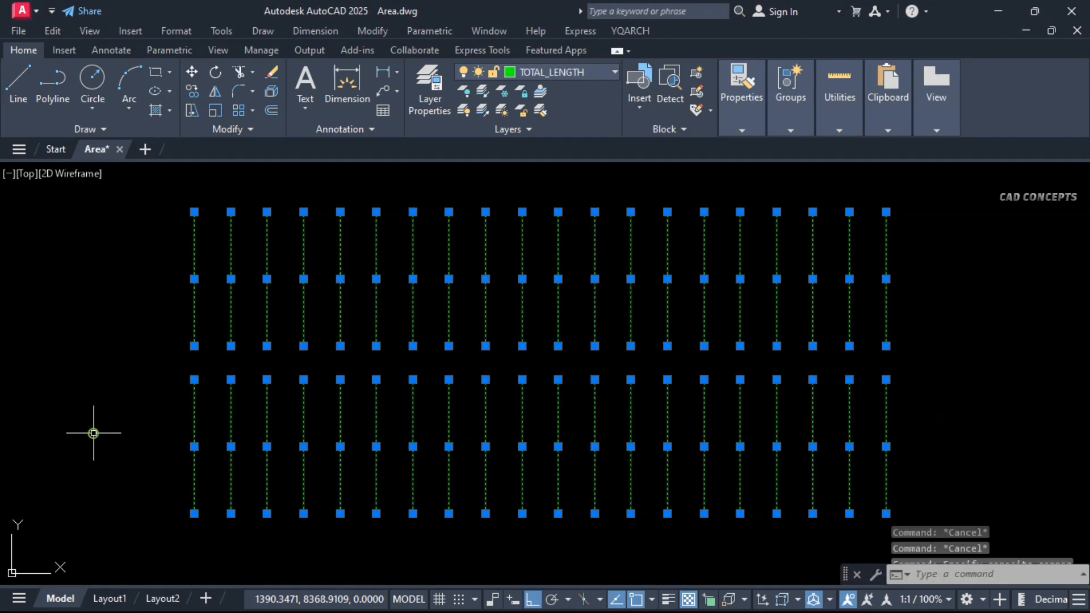
{"action": "key", "text": "Escape"}
{"action": "key", "text": "Escape"}
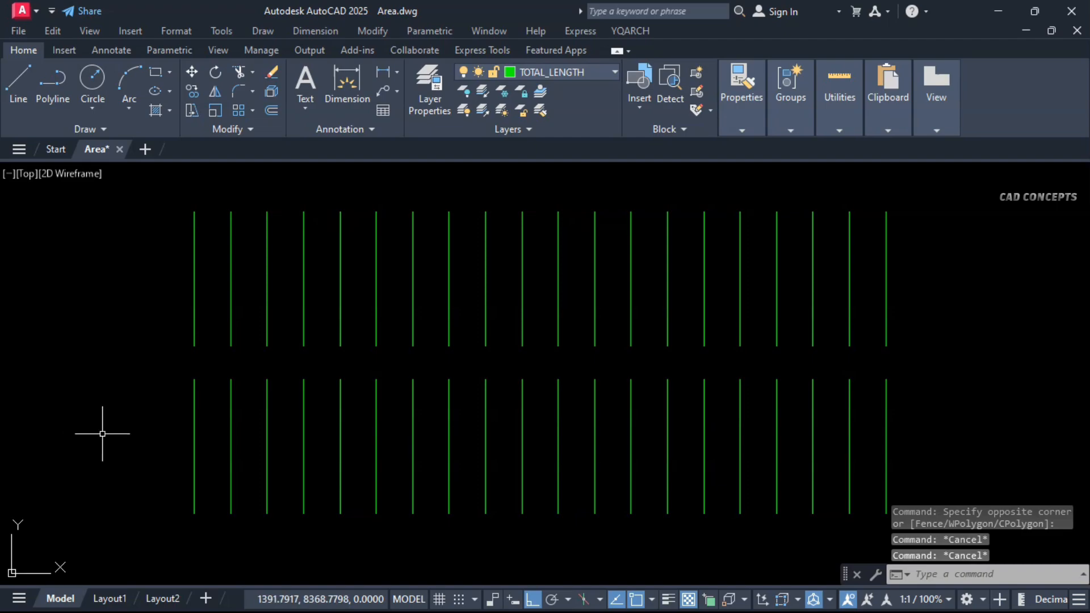
Step: Number the lower row of vertical lines from left to right with INUM, using starting number 1 and step increment 1
{"action": "type", "text": "inum"}
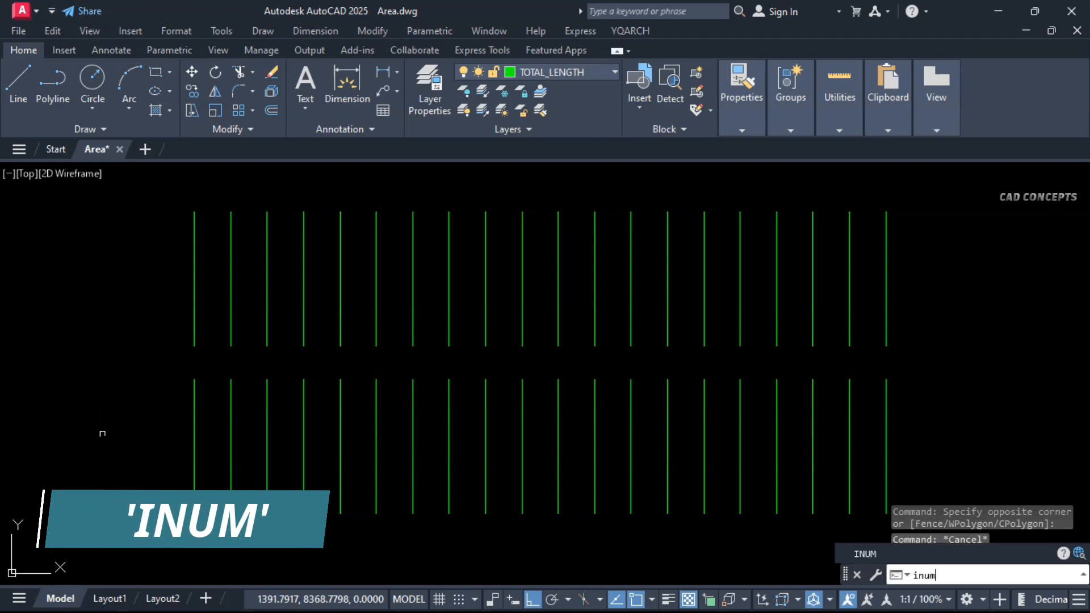
{"action": "key", "text": "Return"}
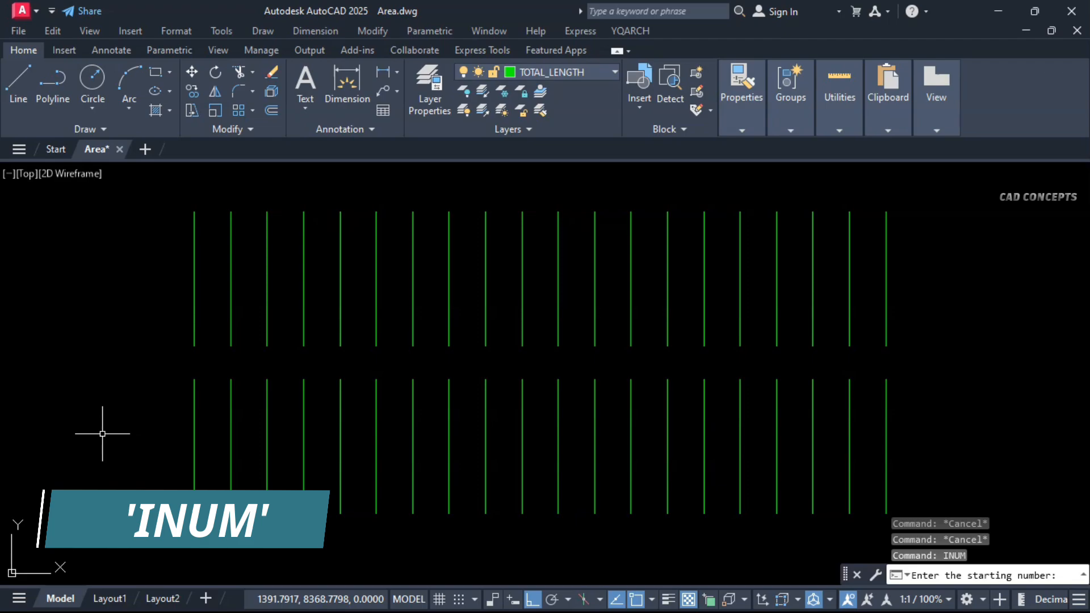
{"action": "type", "text": "1"}
{"action": "key", "text": "Return"}
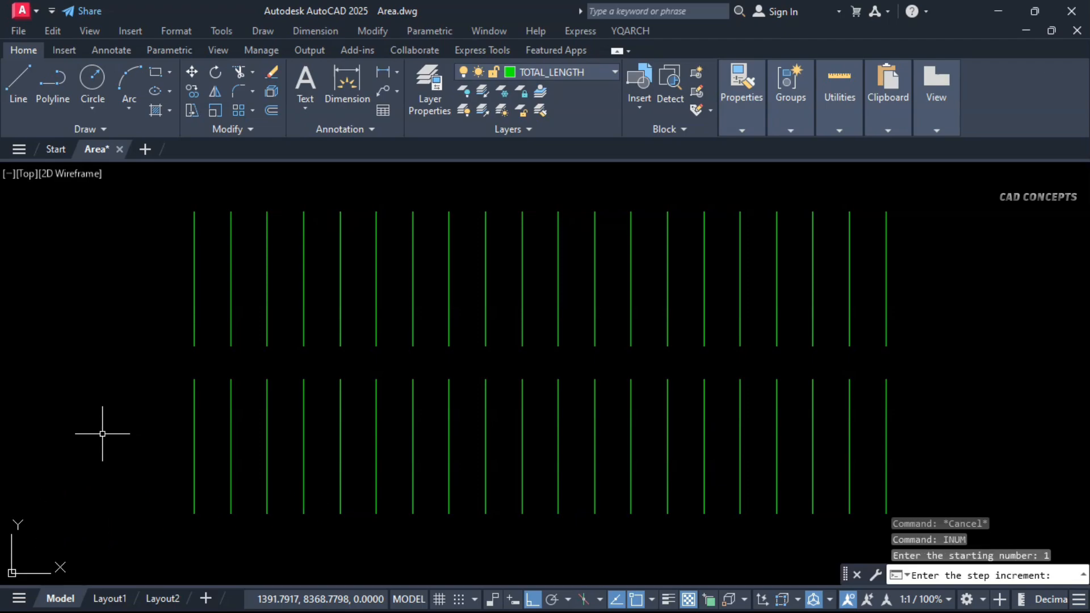
{"action": "type", "text": "1"}
{"action": "key", "text": "Return"}
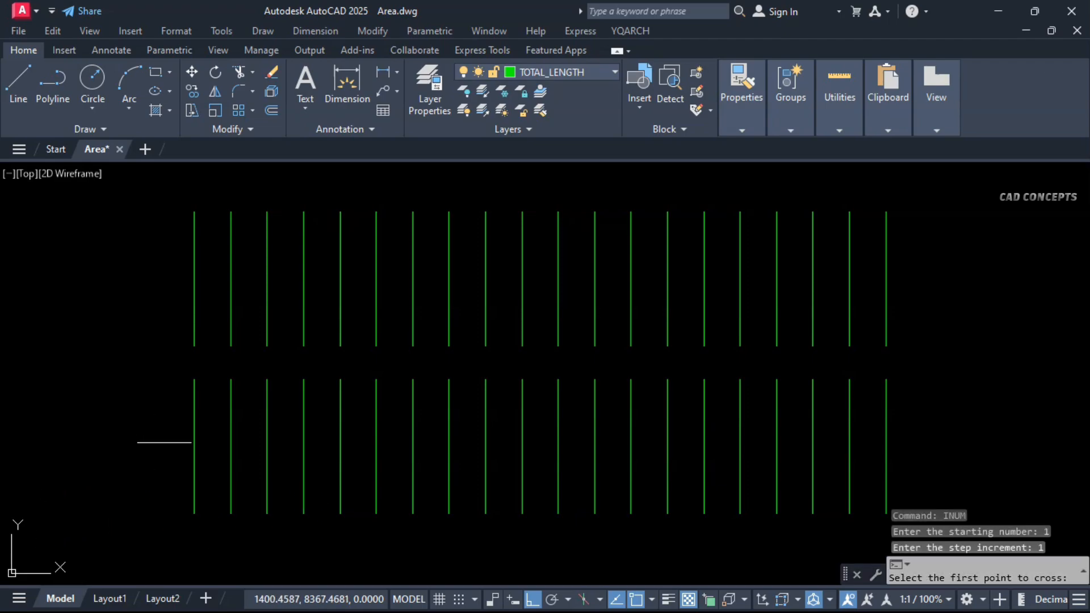
{"action": "left_click", "coordinate": [168, 443]}
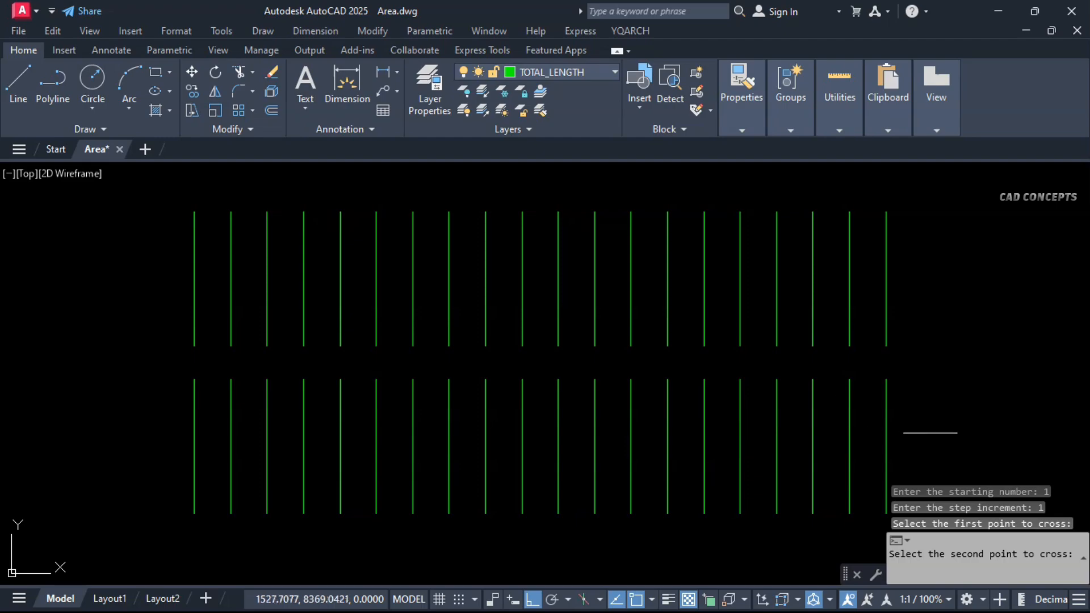
{"action": "left_click", "coordinate": [952, 441]}
Step: Continue the INUM numbering across the upper row of vertical lines from right to left and end the command
{"action": "key", "text": "Return"}
{"action": "left_click", "coordinate": [935, 288]}
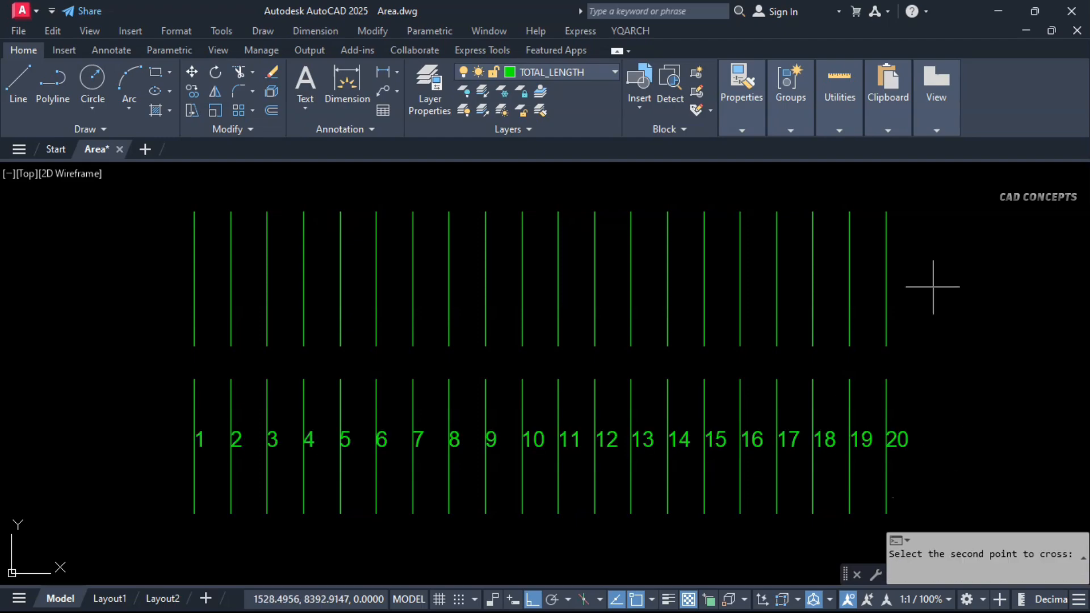
{"action": "left_click", "coordinate": [139, 284]}
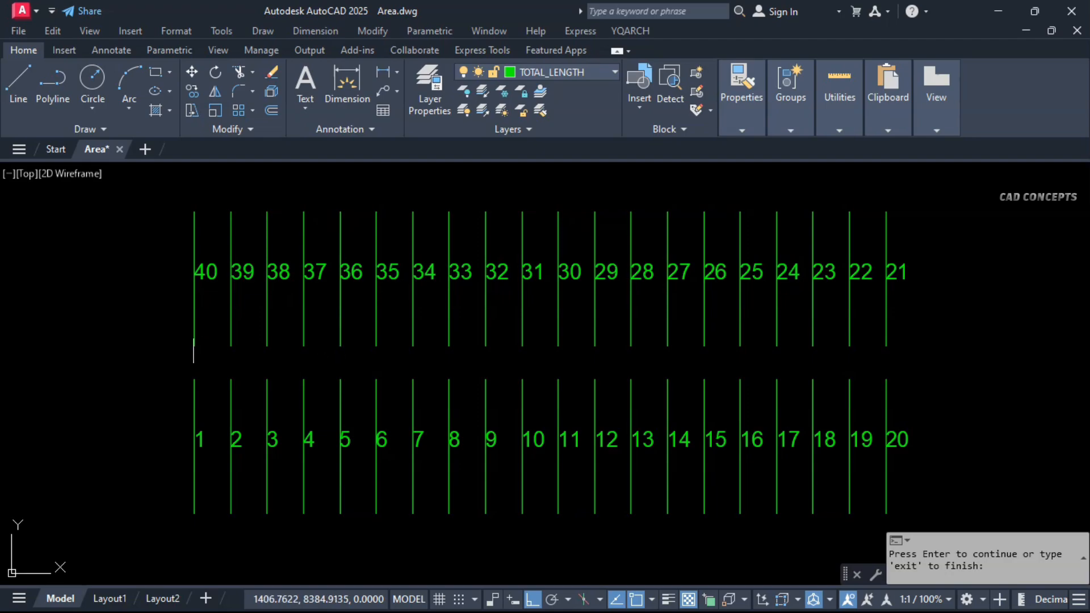
{"action": "left_click", "coordinate": [130, 254]}
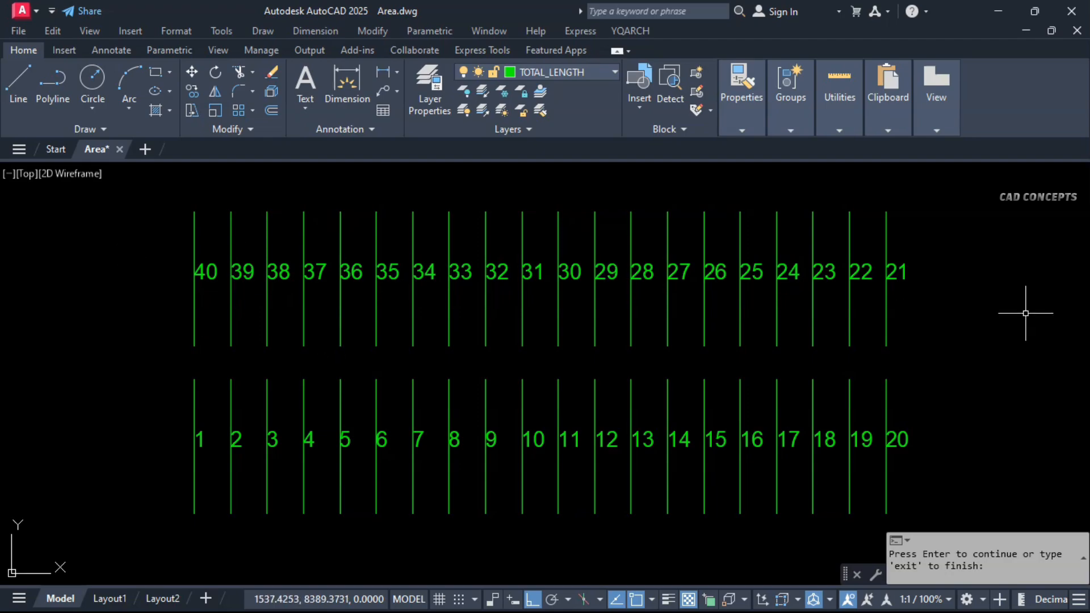
{"action": "key", "text": "Escape"}
Step: Erase all the number labels from both the upper and lower rows of vertical lines
{"action": "left_click", "coordinate": [81, 234]}
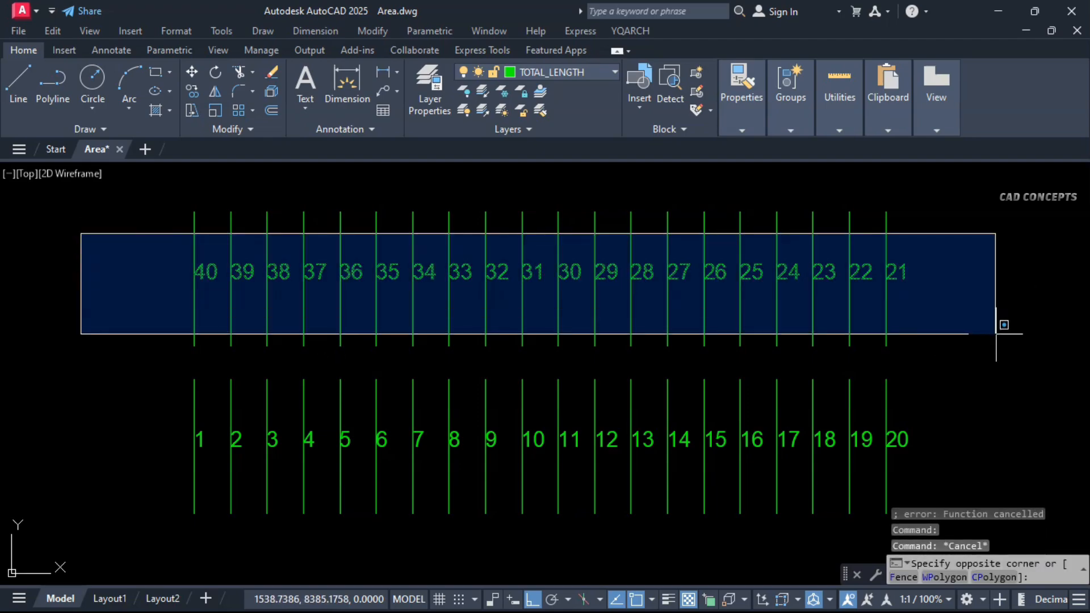
{"action": "left_click", "coordinate": [1000, 315]}
{"action": "left_click", "coordinate": [114, 402]}
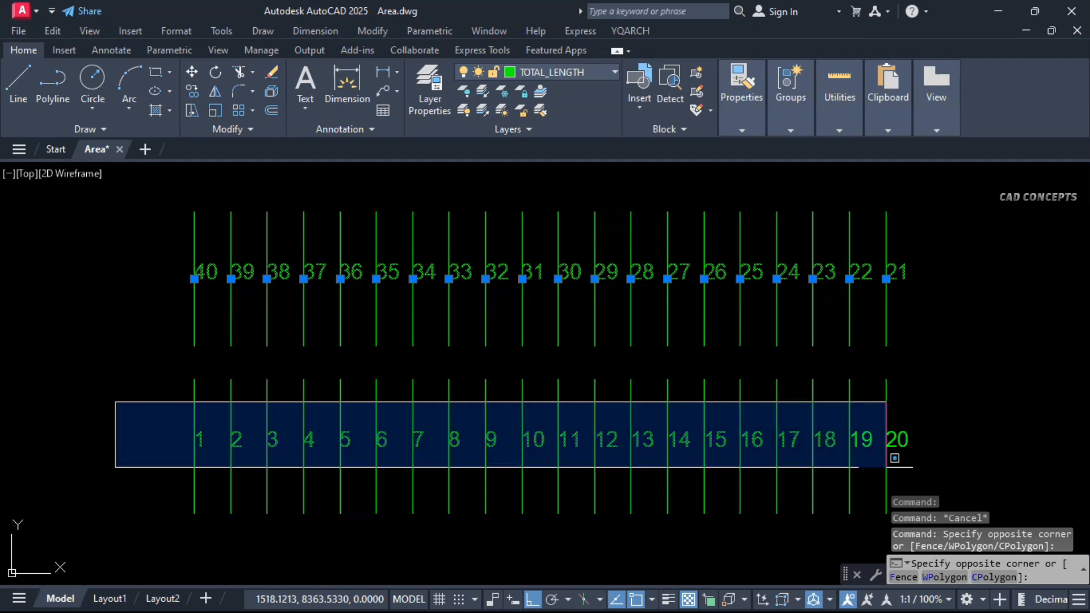
{"action": "left_click", "coordinate": [933, 469]}
{"action": "type", "text": "e"}
{"action": "key", "text": "Return"}
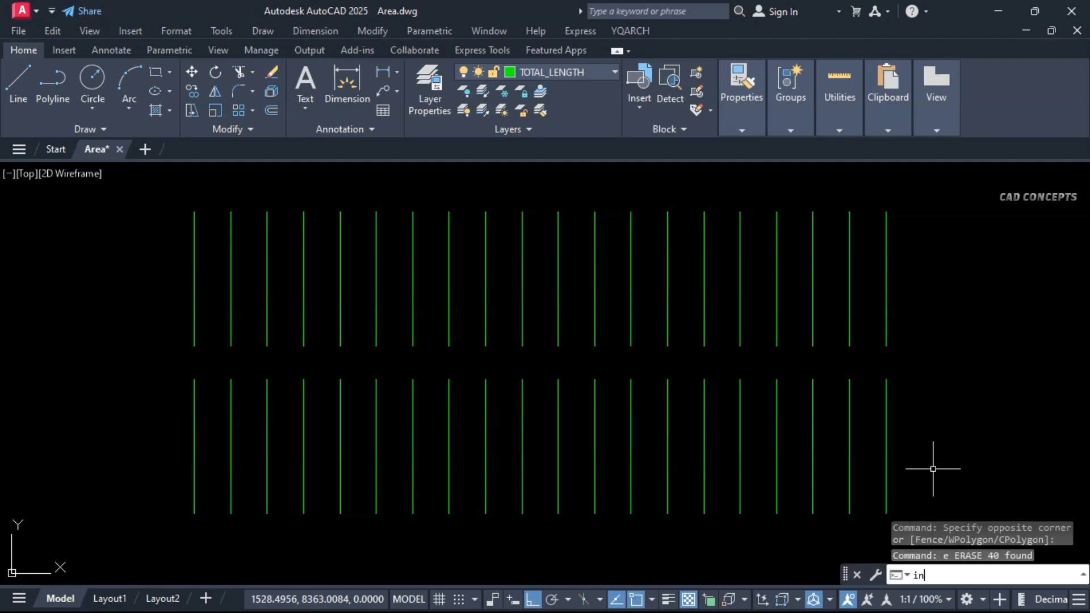
Step: Number the lower row of vertical lines from right to left with INUM, using starting number 15 and step increment 4
{"action": "type", "text": "inum"}
{"action": "key", "text": "Return"}
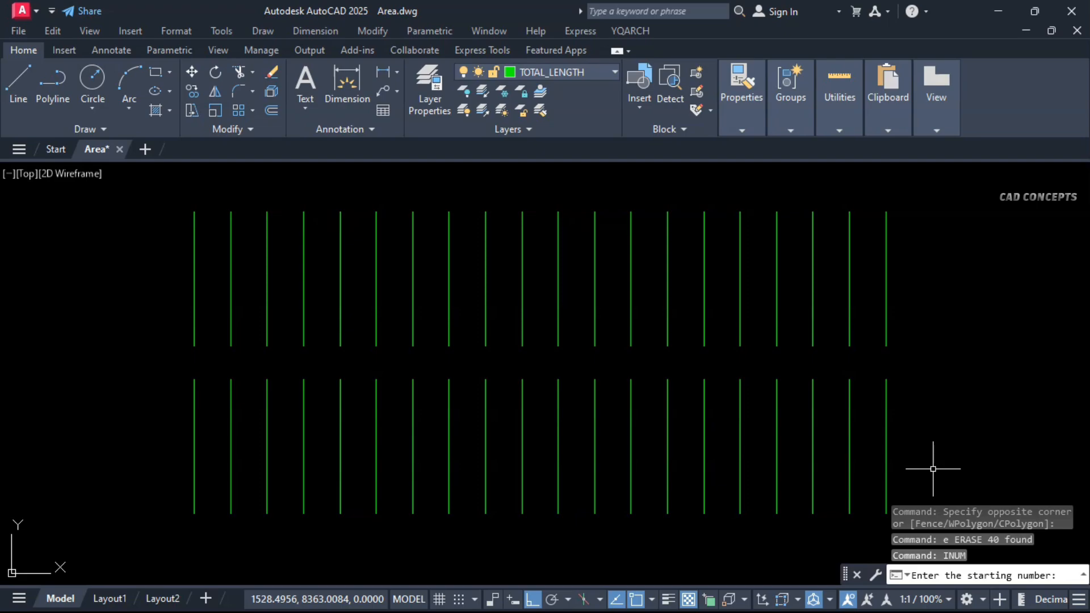
{"action": "type", "text": "15"}
{"action": "key", "text": "Return"}
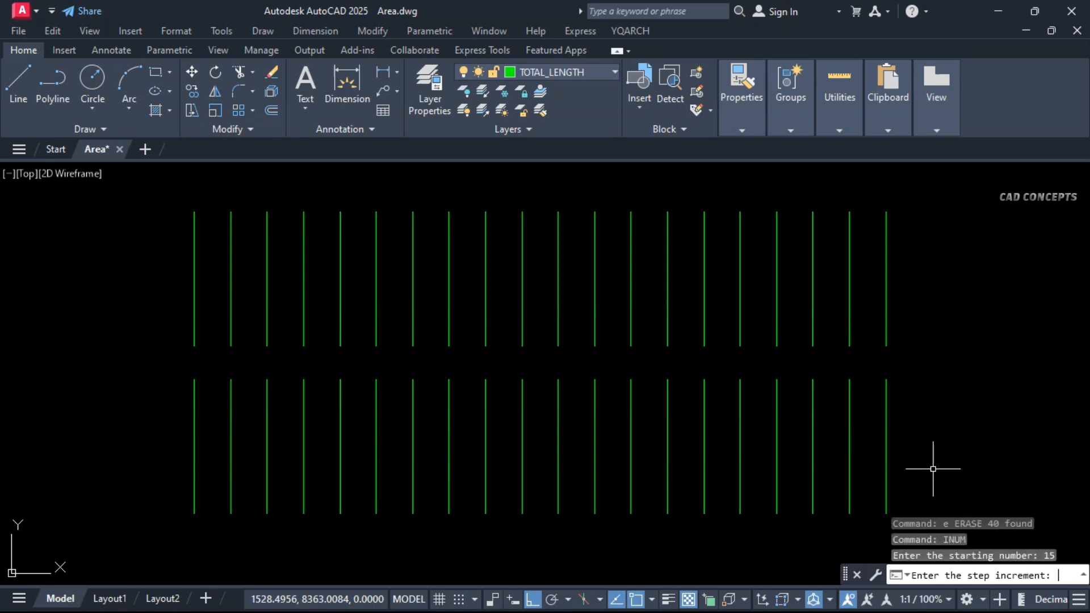
{"action": "type", "text": "4"}
{"action": "key", "text": "Return"}
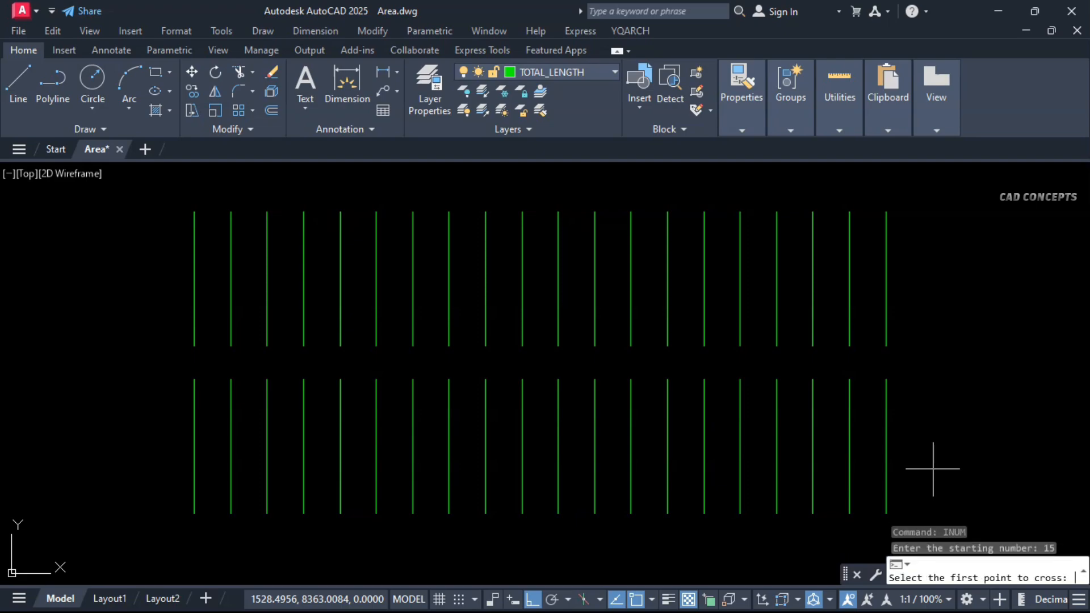
{"action": "left_click", "coordinate": [921, 455]}
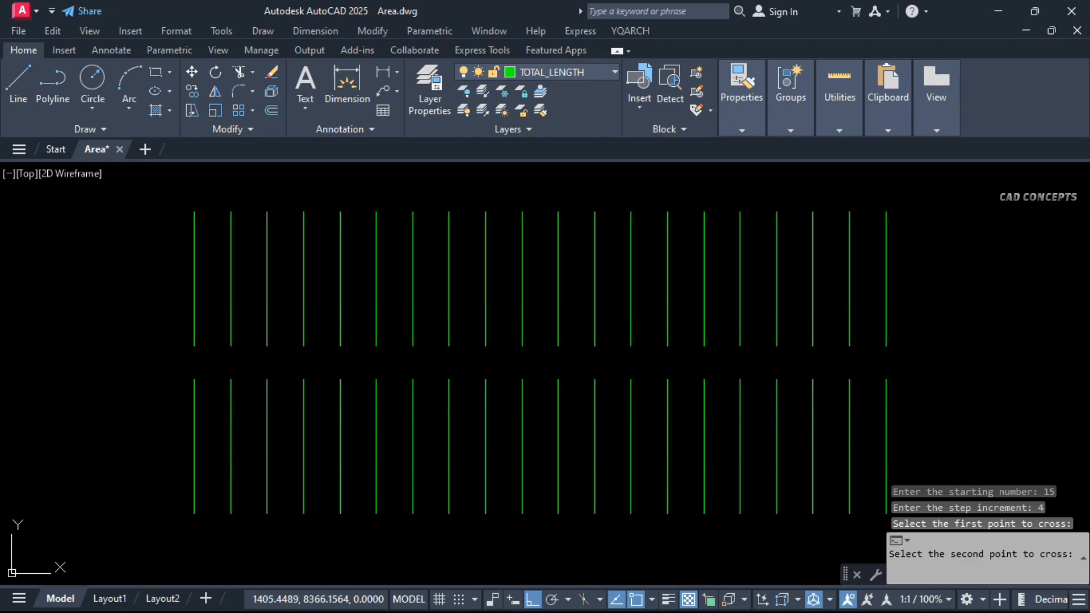
{"action": "left_click", "coordinate": [132, 455]}
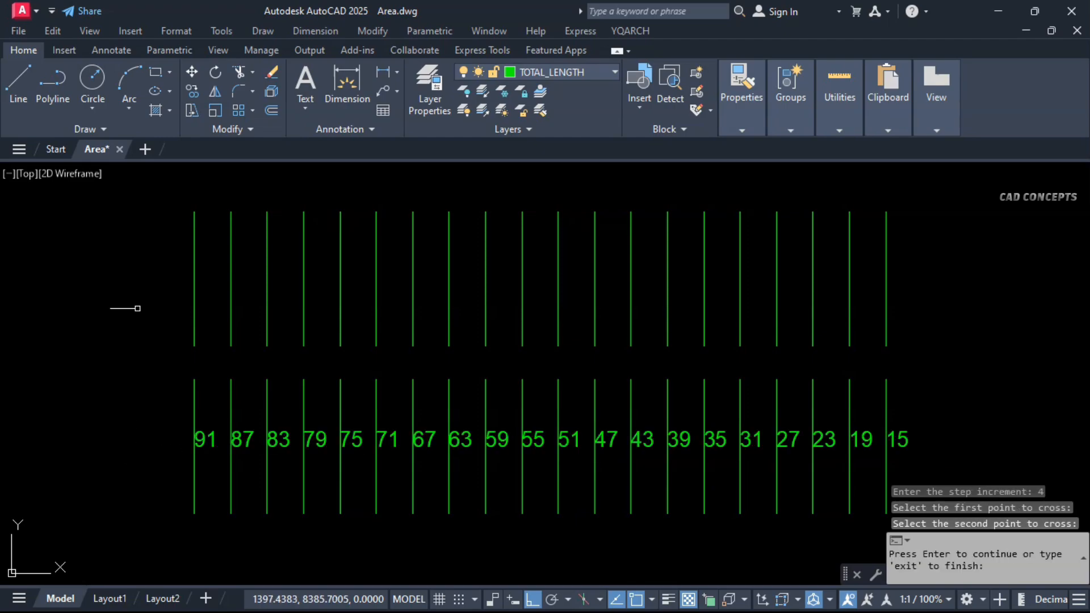
Step: Continue the INUM numbering across the upper row of vertical lines from left to right
{"action": "key", "text": "Return"}
{"action": "left_click", "coordinate": [139, 275]}
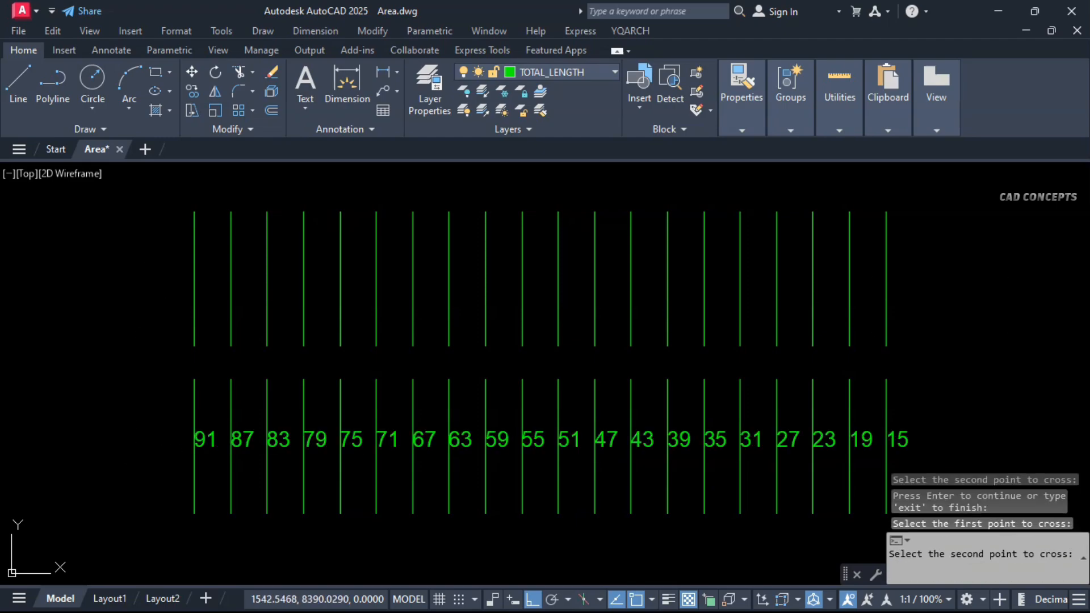
{"action": "left_click", "coordinate": [1019, 305]}
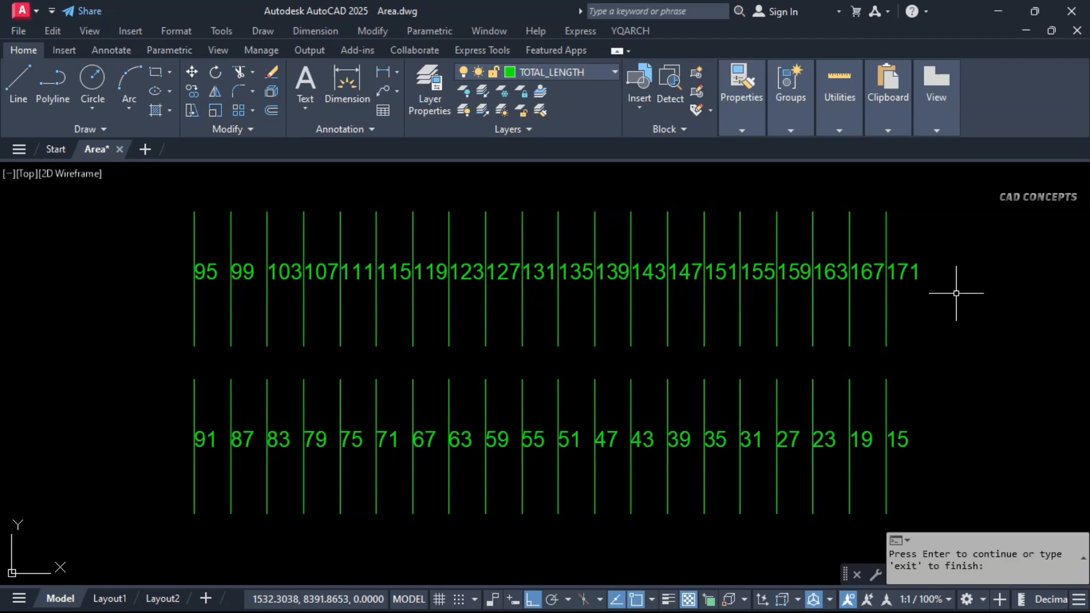
Step: Scale all number labels in both rows in place by a factor of 0.6
{"action": "key", "text": "Return"}
{"action": "type", "text": ".6"}
{"action": "key", "text": "Return"}
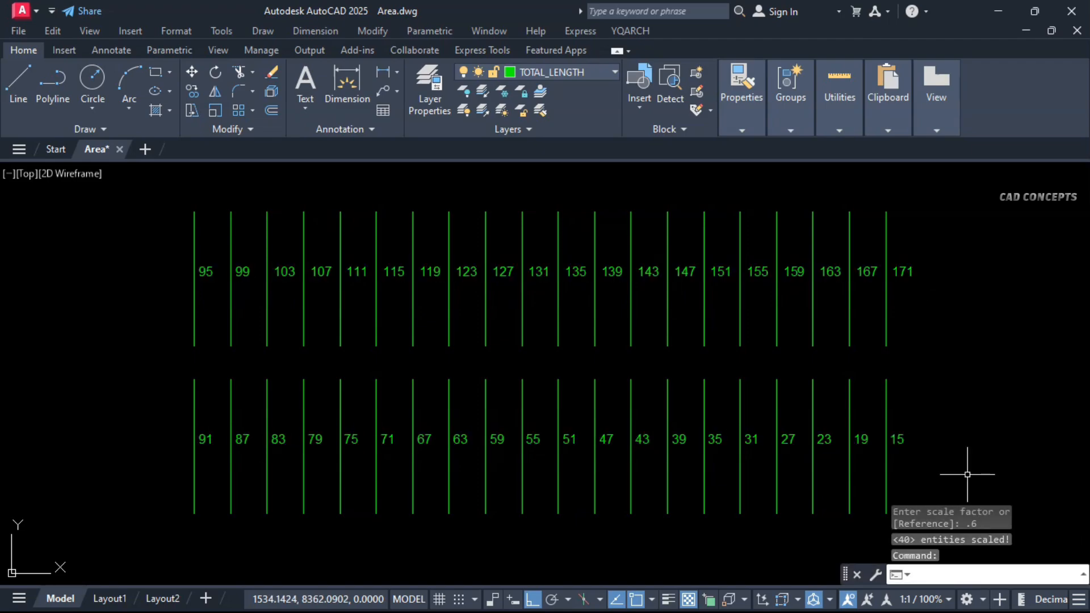